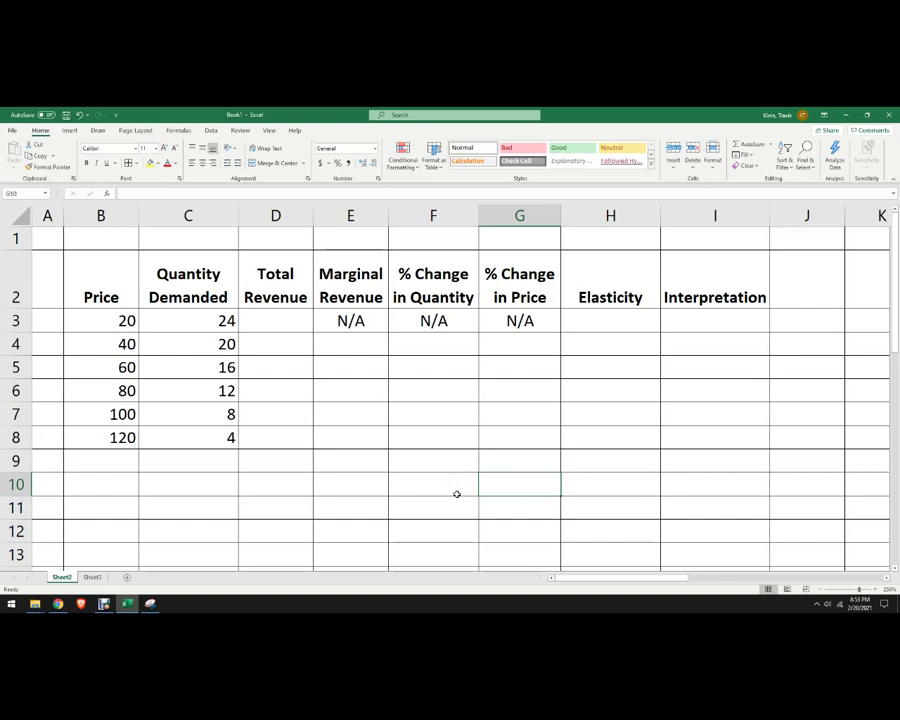
# - Review the price, quantity and heading cells, then enter the note Ed=%chQd/%chP in H1
pyautogui.moveTo(120, 320); pyautogui.dragTo(120, 437)
pyautogui.moveTo(210, 320); pyautogui.dragTo(209, 432)
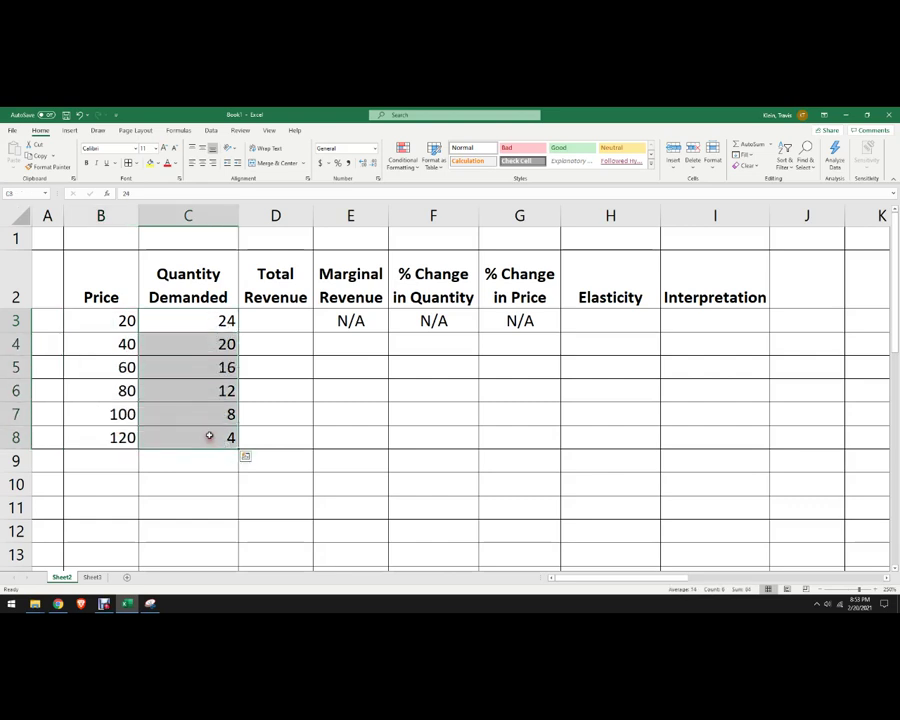
pyautogui.click(294, 262)
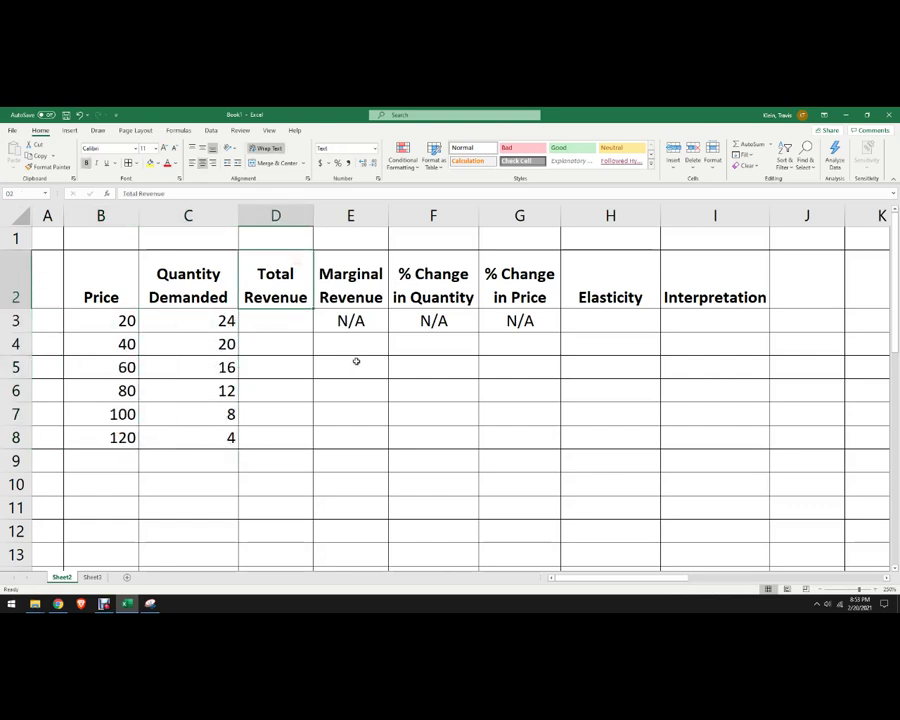
pyautogui.click(369, 297)
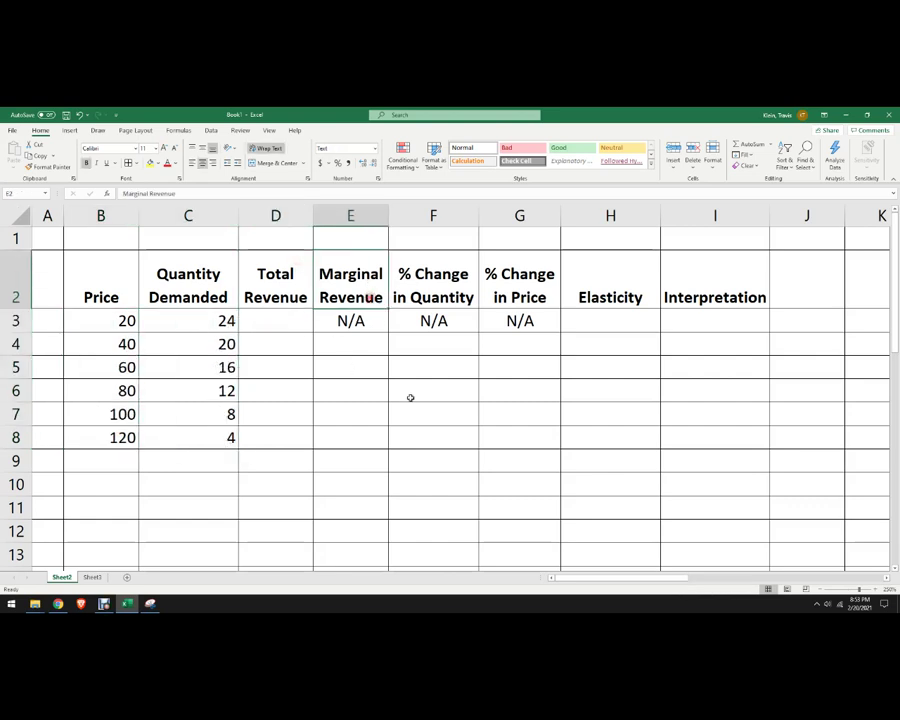
pyautogui.click(445, 287)
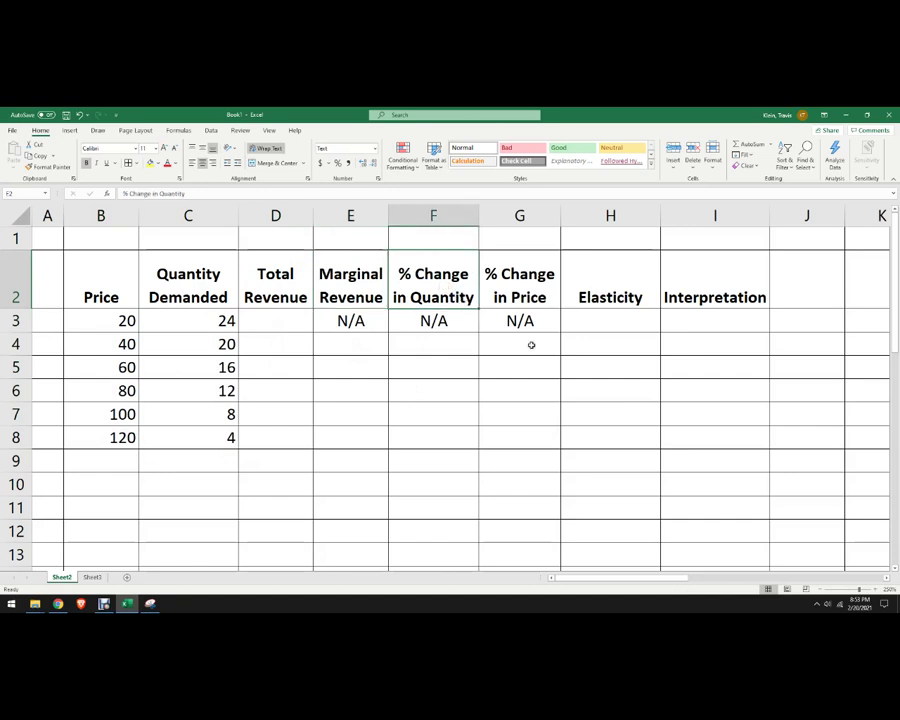
pyautogui.click(534, 300)
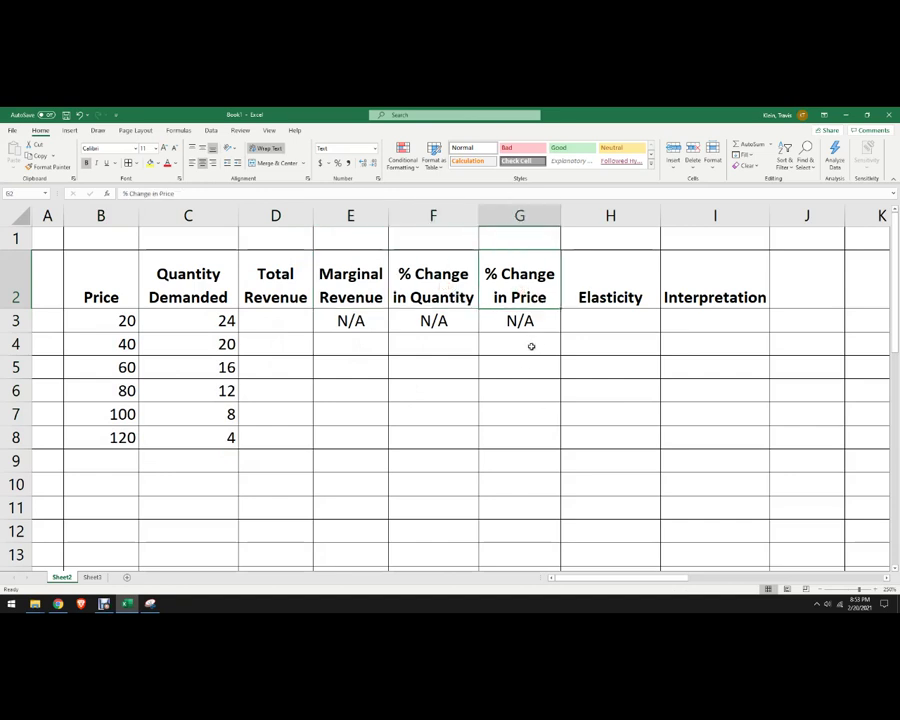
pyautogui.click(580, 240)
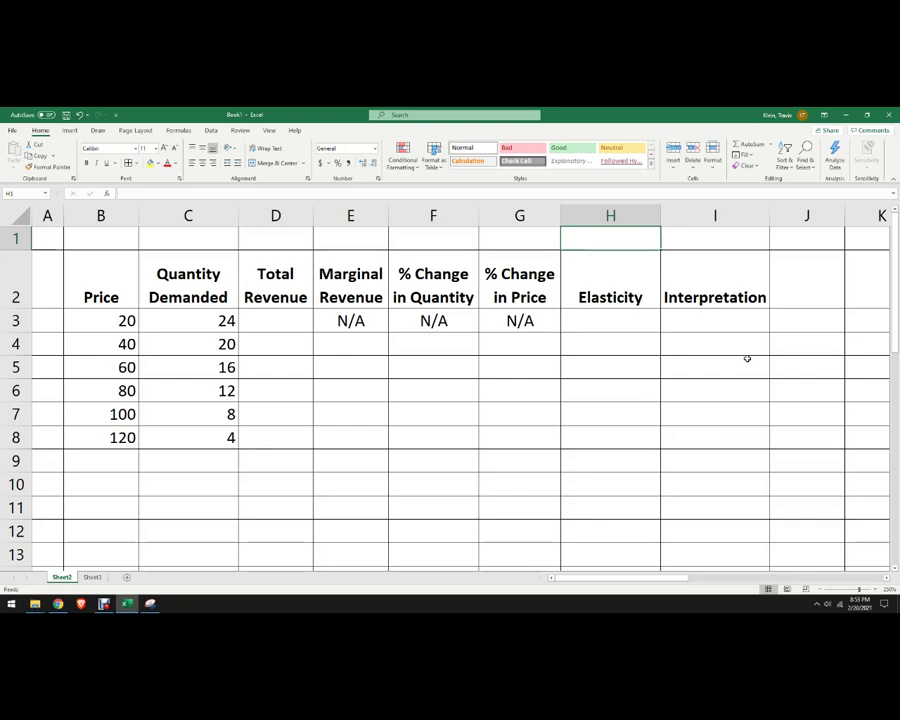
pyautogui.write('Ed')
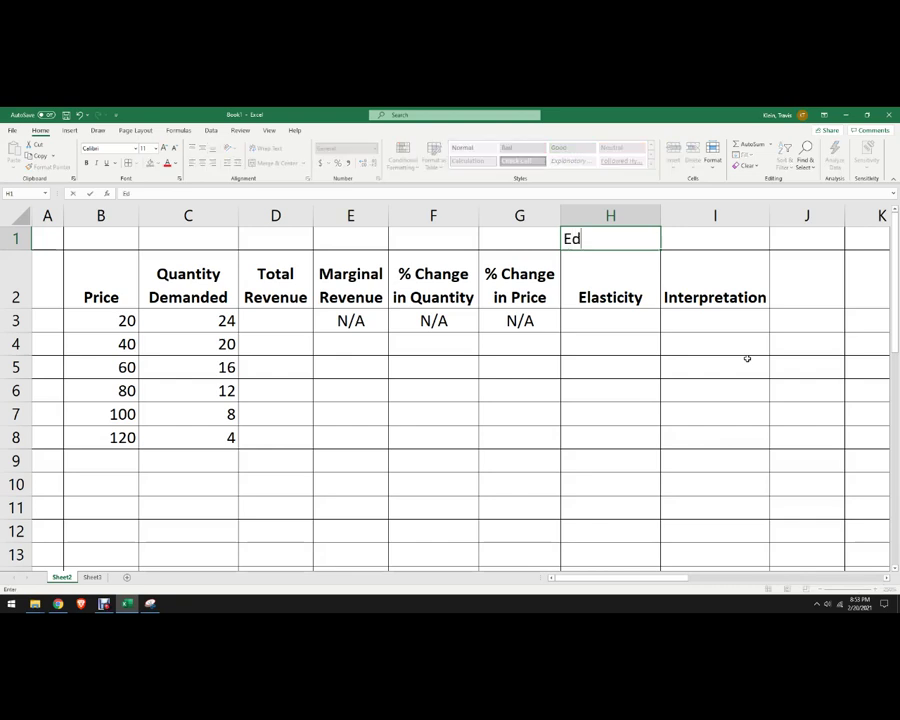
pyautogui.write('=%chQd/')
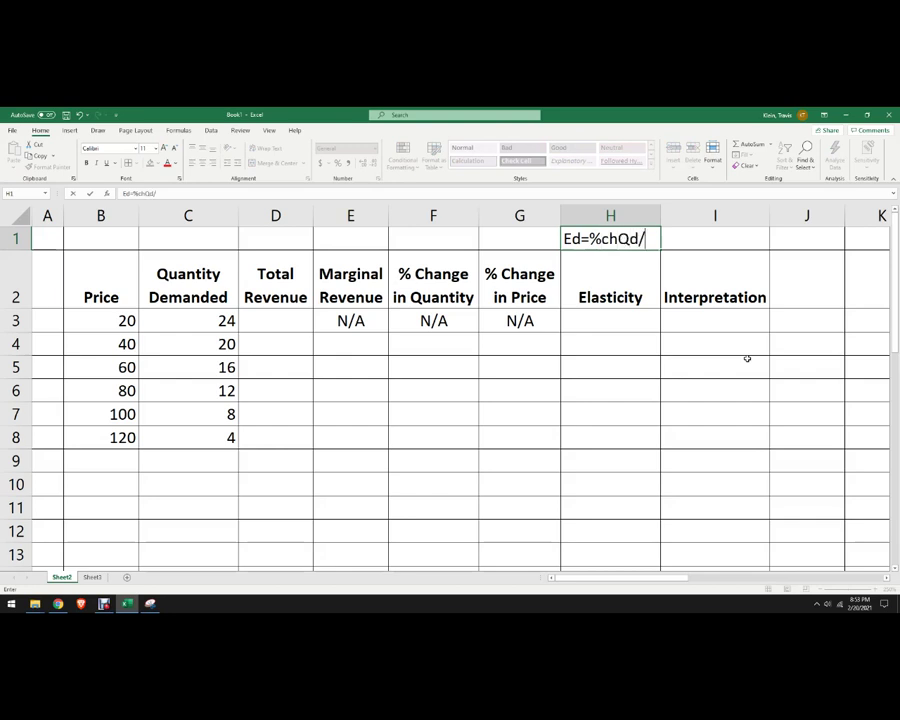
pyautogui.write('%chP')
pyautogui.press('Return')
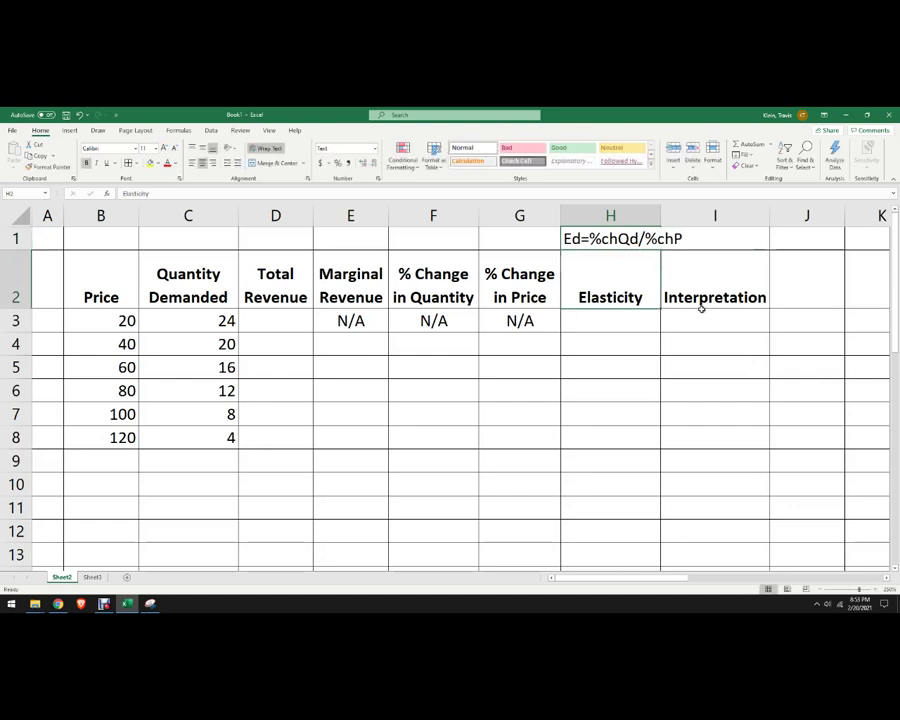
# - Add the notes ChTR/ChQd in E1 and P * Q in D1
pyautogui.click(346, 238)
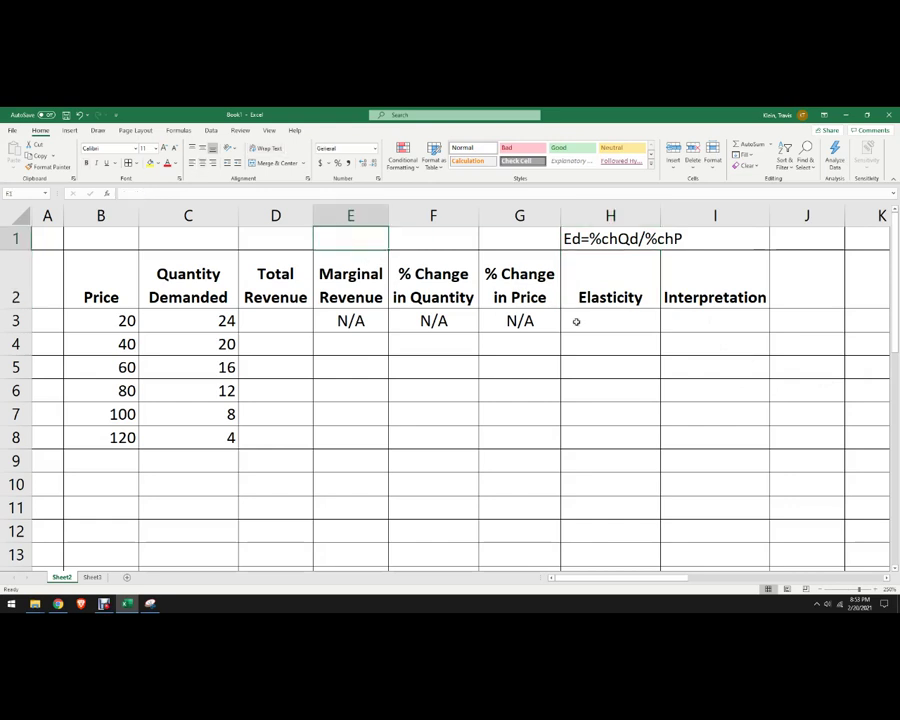
pyautogui.write('Ch')
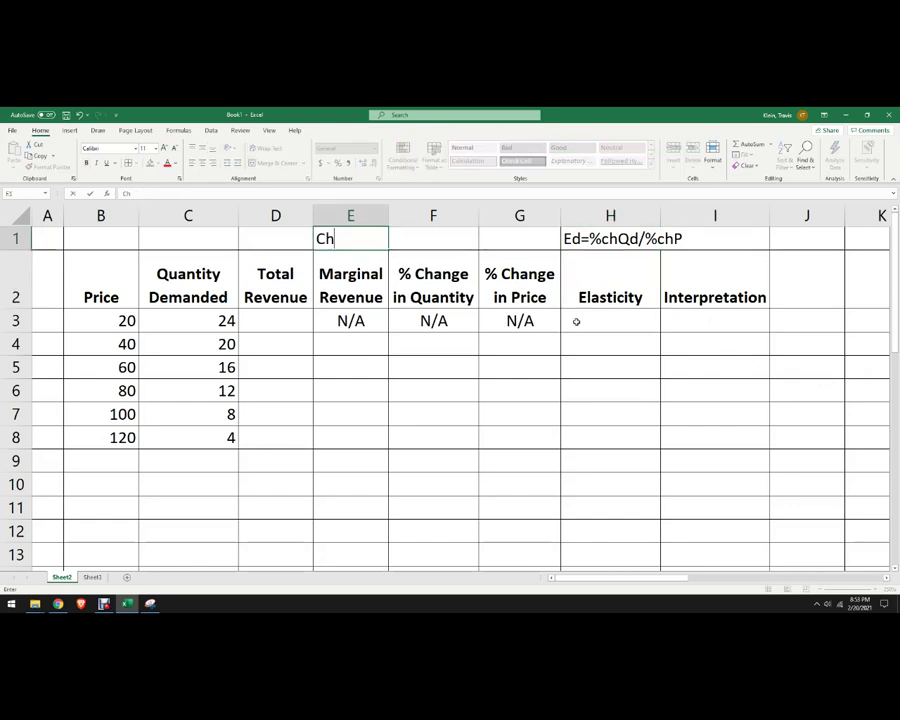
pyautogui.write('TR/ChQd')
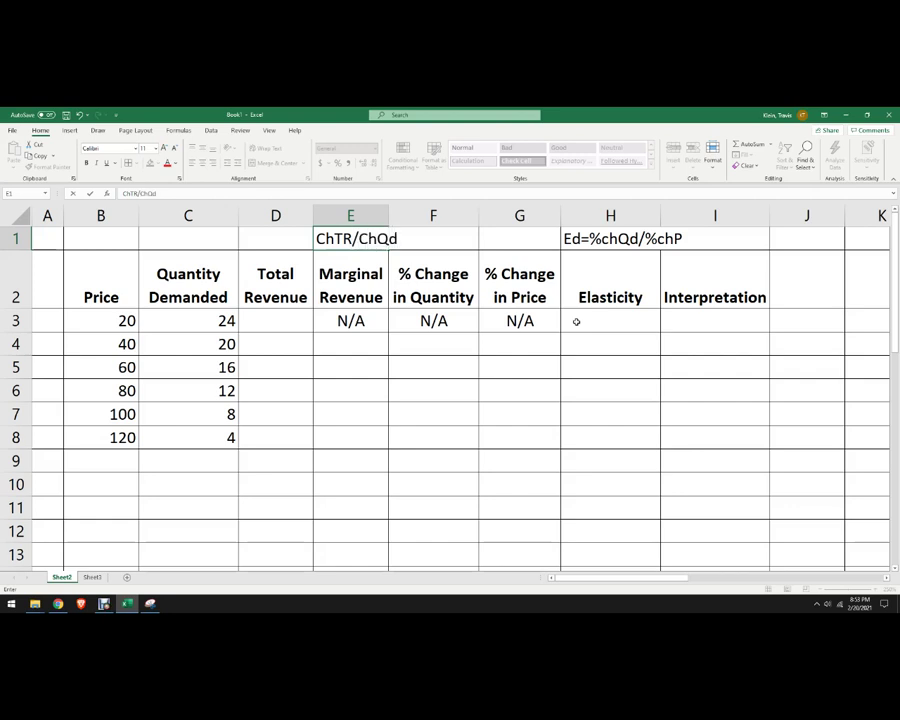
pyautogui.press('Return')
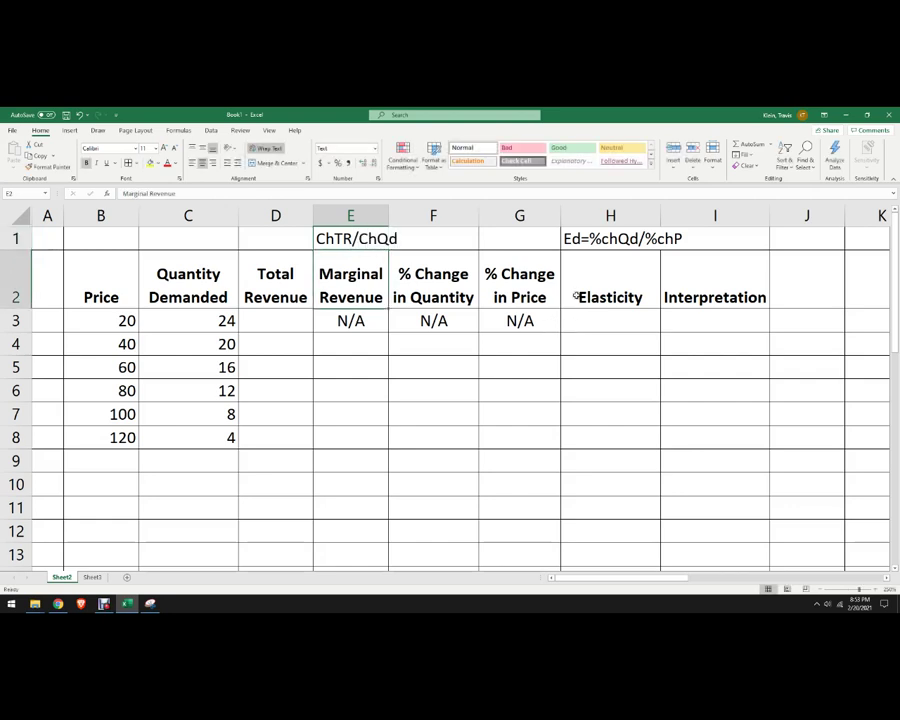
pyautogui.click(284, 238)
pyautogui.write('P')
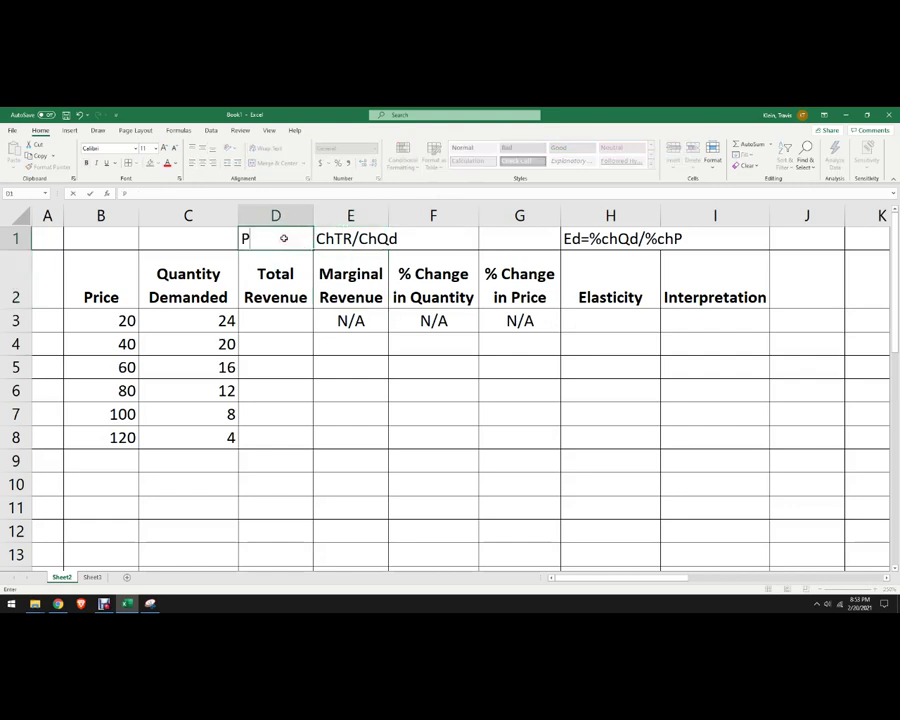
pyautogui.write(' x')
pyautogui.write('*')
pyautogui.write(' Q')
pyautogui.click(338, 318)
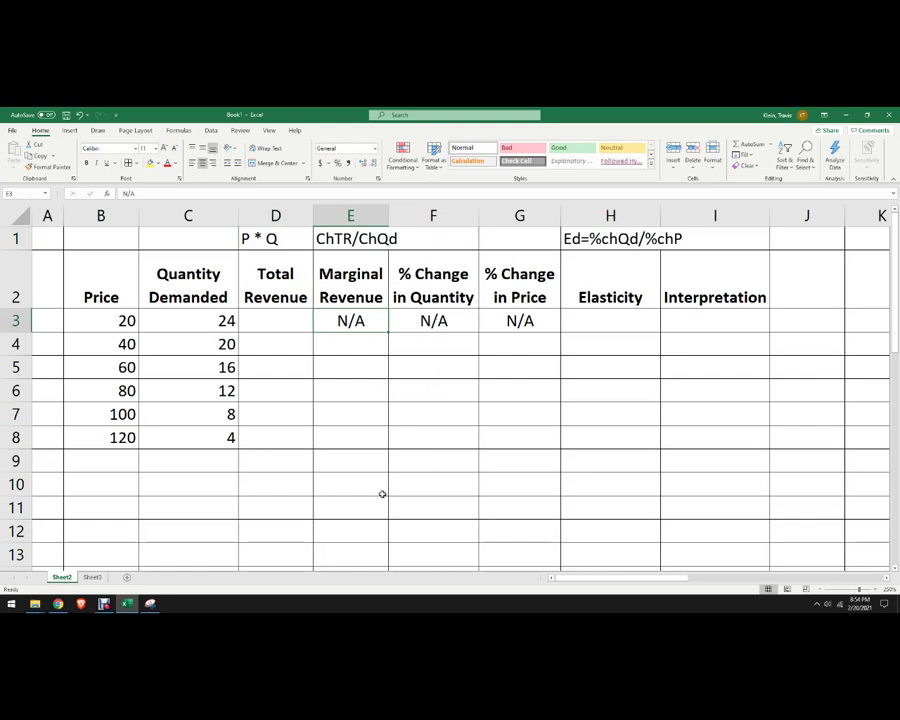
# - Enter the note (New-Old)/mid in F10 and widen column F
pyautogui.click(433, 487)
pyautogui.write('New')
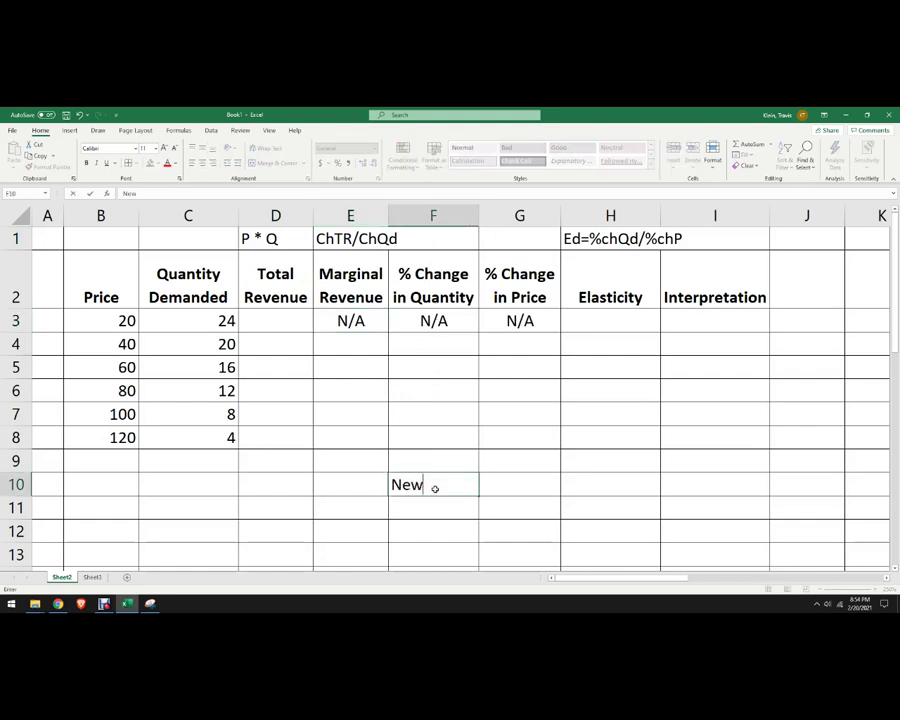
pyautogui.write(' -')
pyautogui.press('BackSpace')
pyautogui.press('BackSpace')
pyautogui.write('-Old)')
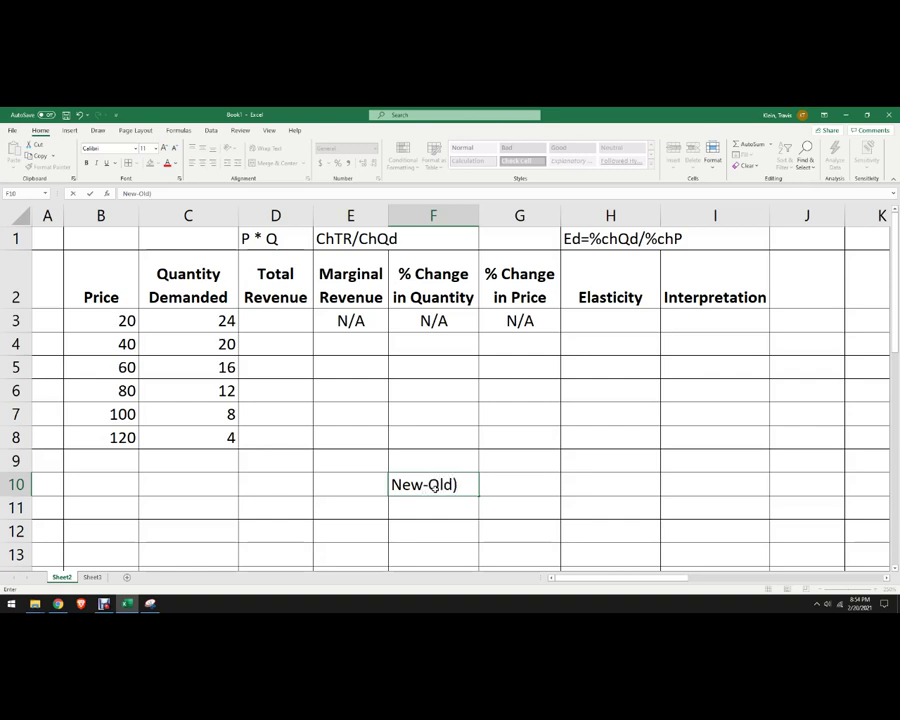
pyautogui.click(392, 484)
pyautogui.write('(')
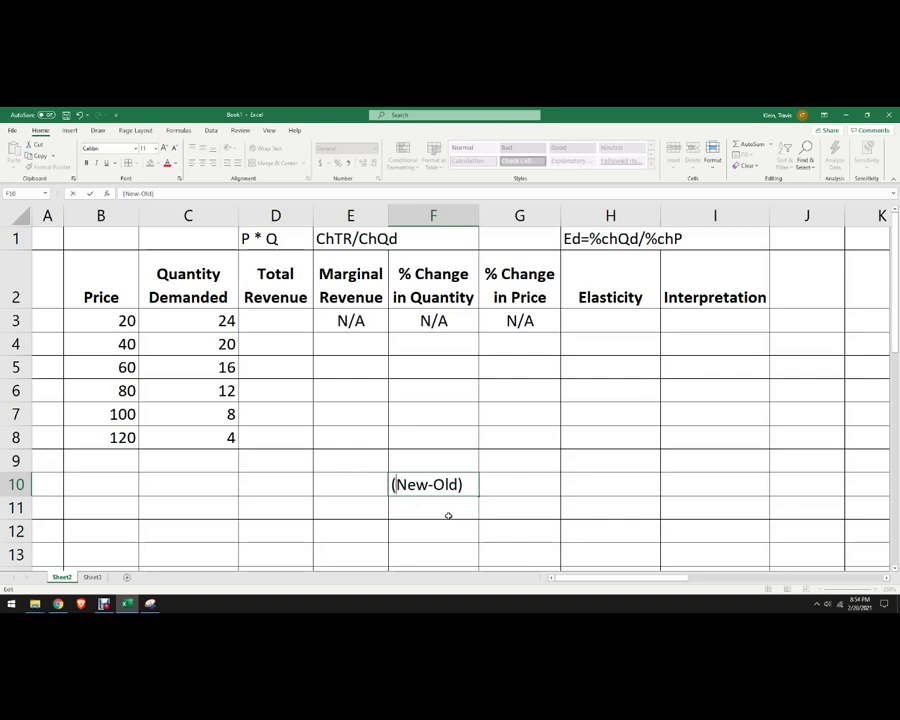
pyautogui.click(472, 490)
pyautogui.write('/mid')
pyautogui.press('Return')
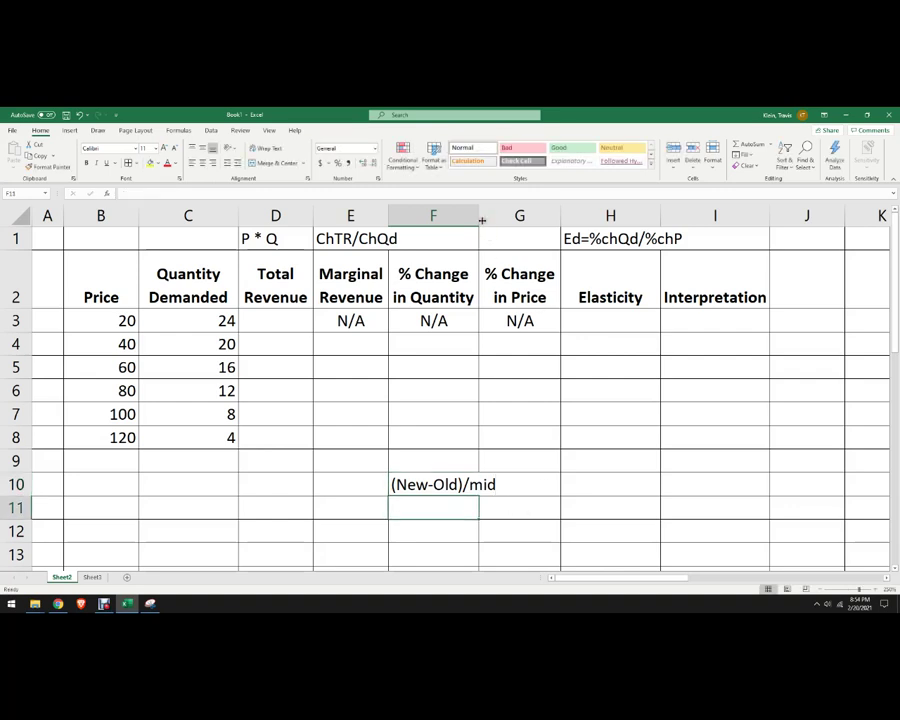
pyautogui.moveTo(482, 220); pyautogui.dragTo(510, 216)
# - Copy the (New-Old)/mid note into G10 and widen column G
pyautogui.click(490, 490)
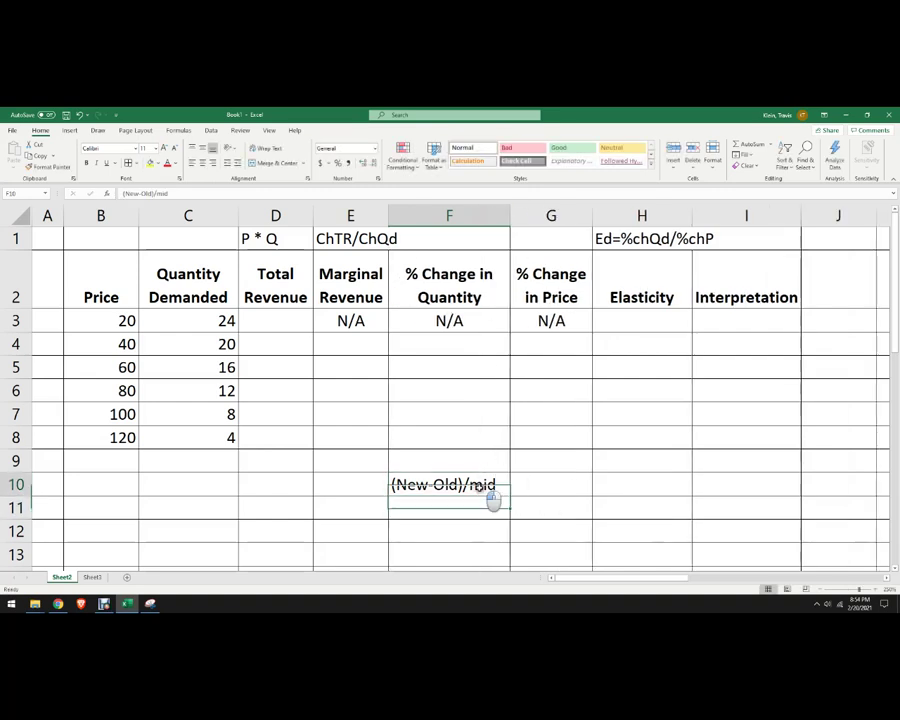
pyautogui.hotkey('ctrl', 'c')
pyautogui.click(543, 488)
pyautogui.hotkey('ctrl', 'v')
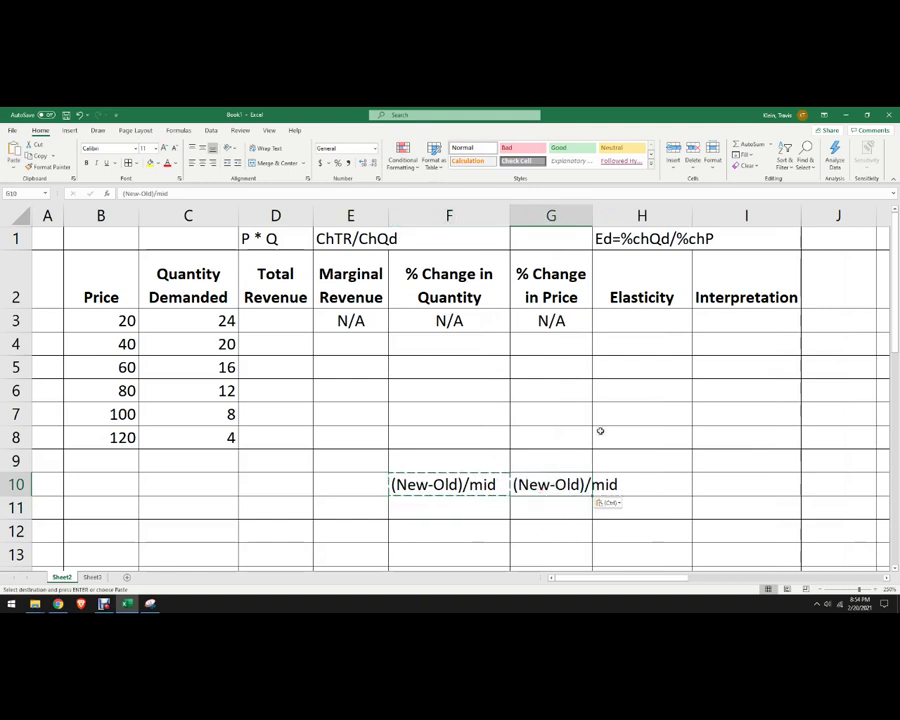
pyautogui.moveTo(593, 216); pyautogui.dragTo(620, 218)
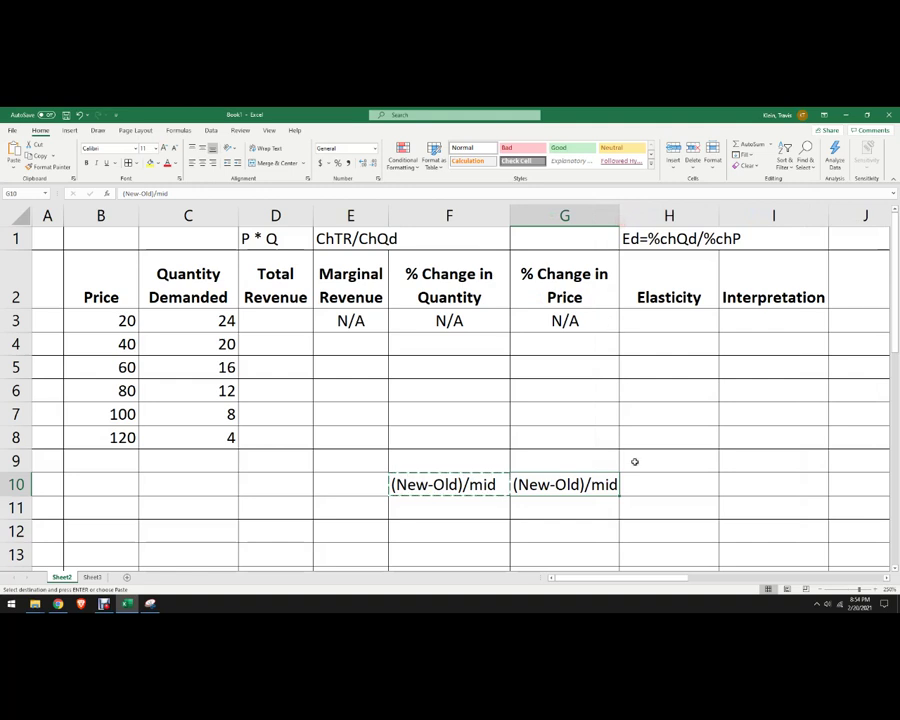
pyautogui.click(634, 461)
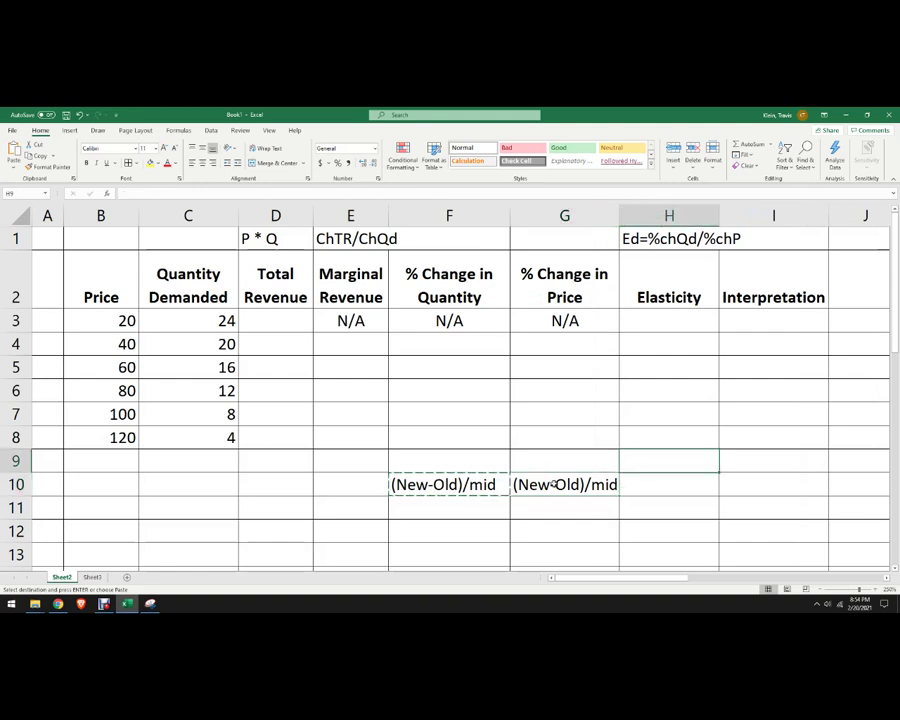
pyautogui.press('Escape')
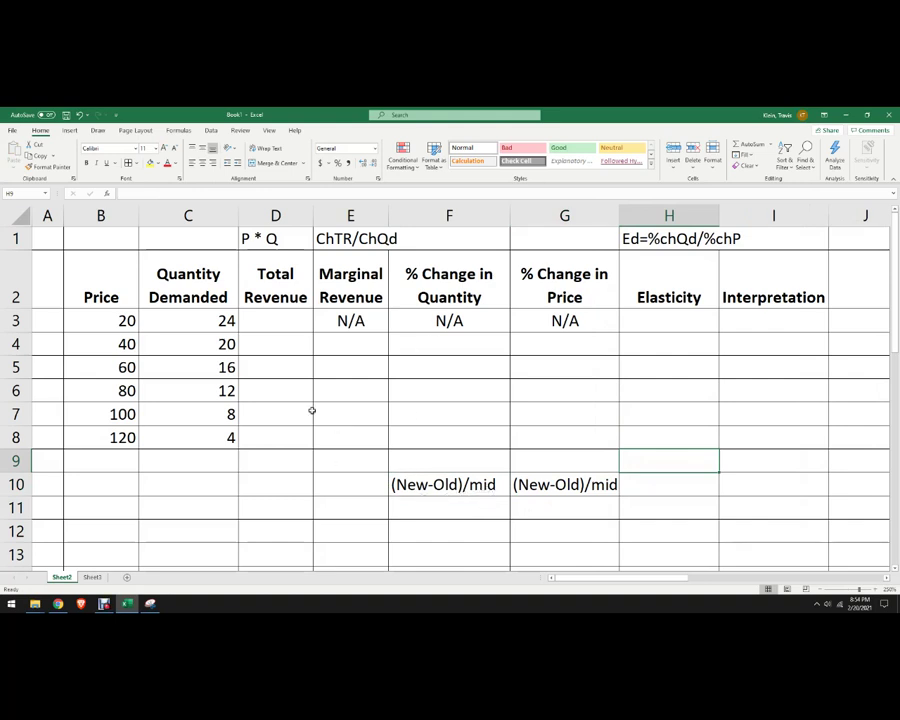
# - Enter =B3*C3 in D3 so total revenue shows 480
pyautogui.click(258, 322)
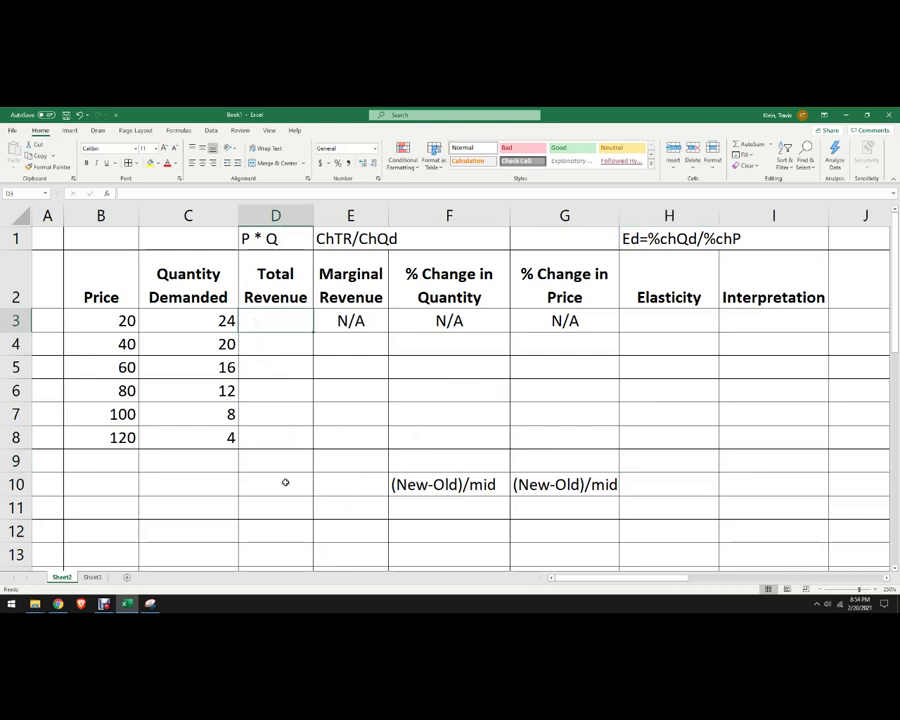
pyautogui.write('=')
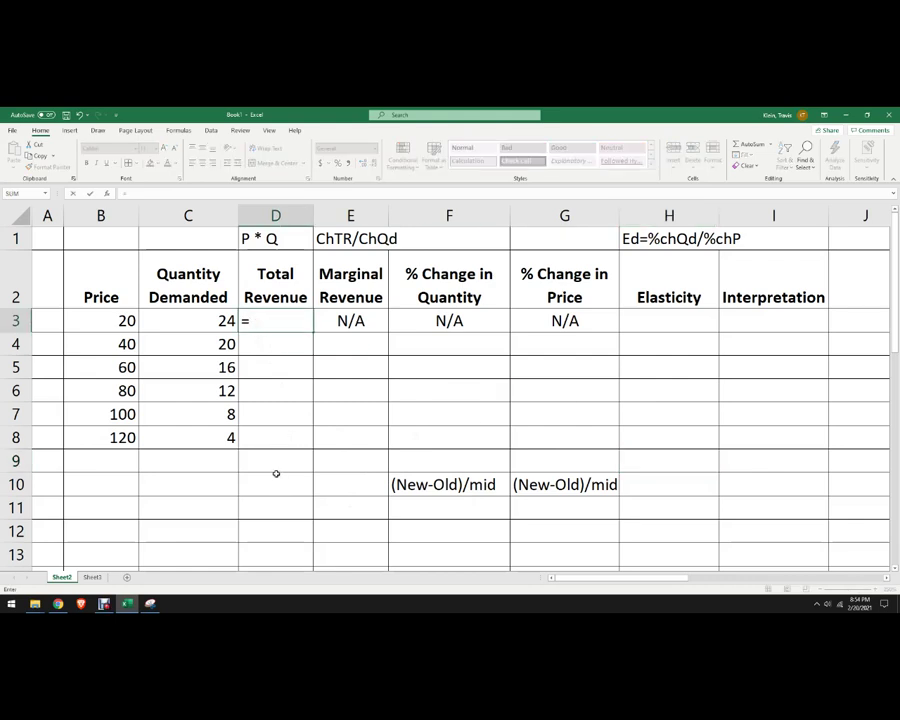
pyautogui.click(100, 319)
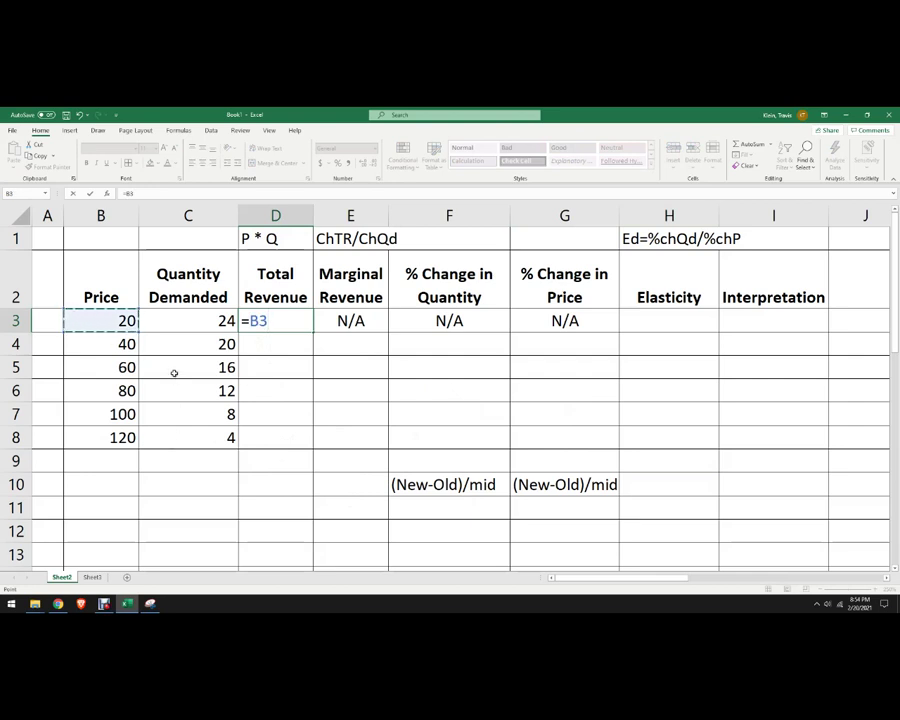
pyautogui.write('*')
pyautogui.click(195, 318)
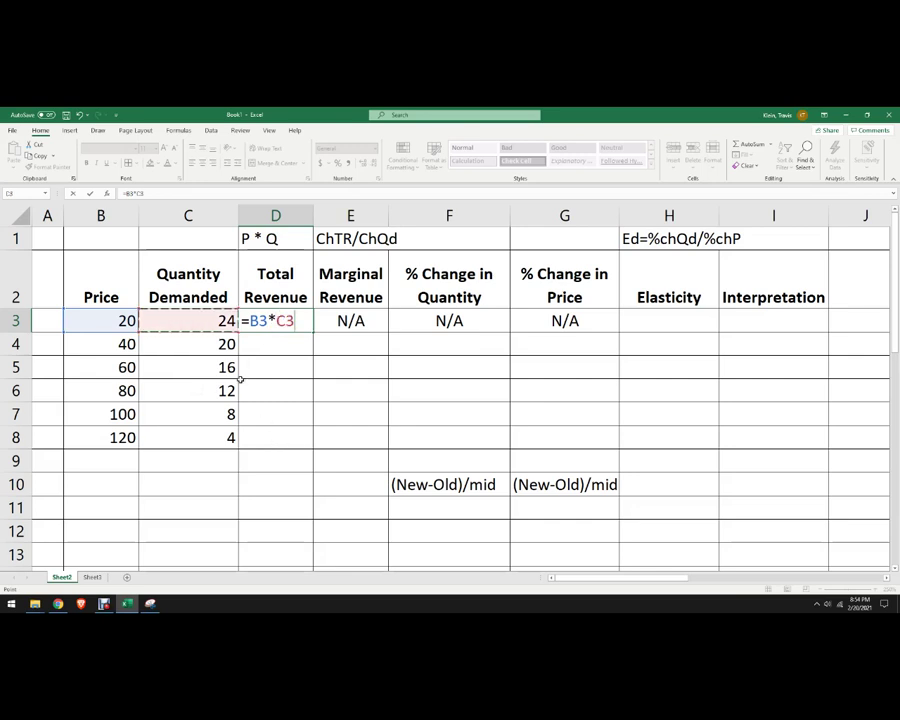
pyautogui.press('Return')
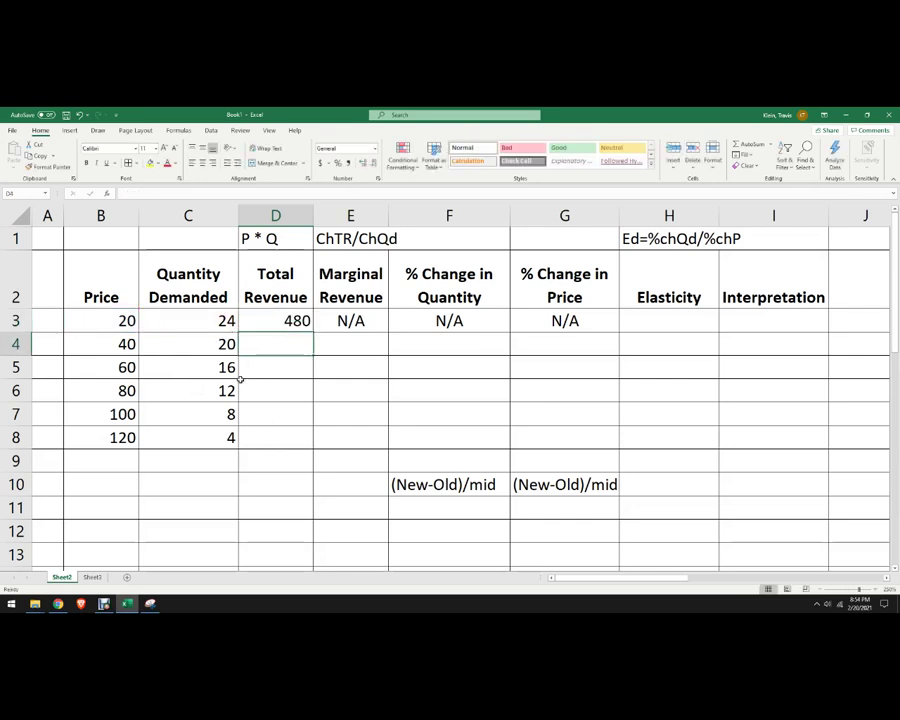
# - Try filling the revenue formula down to D8, then clear and undo the fill
pyautogui.click(295, 321)
pyautogui.click(280, 347)
pyautogui.click(283, 321)
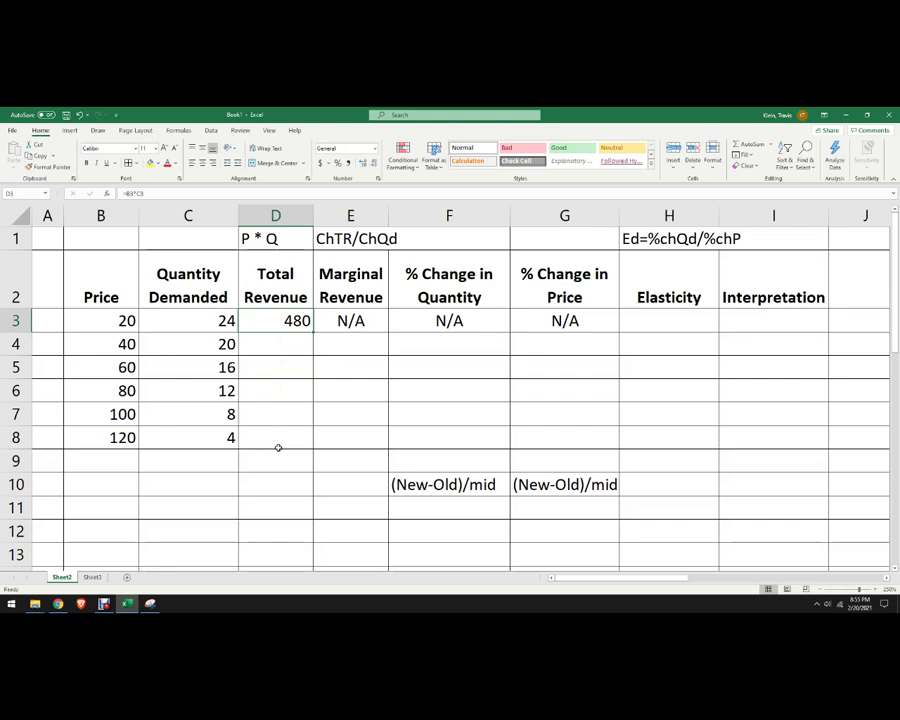
pyautogui.moveTo(303, 330)
pyautogui.mouseDown()
pyautogui.moveTo(285, 448)
pyautogui.moveTo(275, 443)
pyautogui.mouseUp()
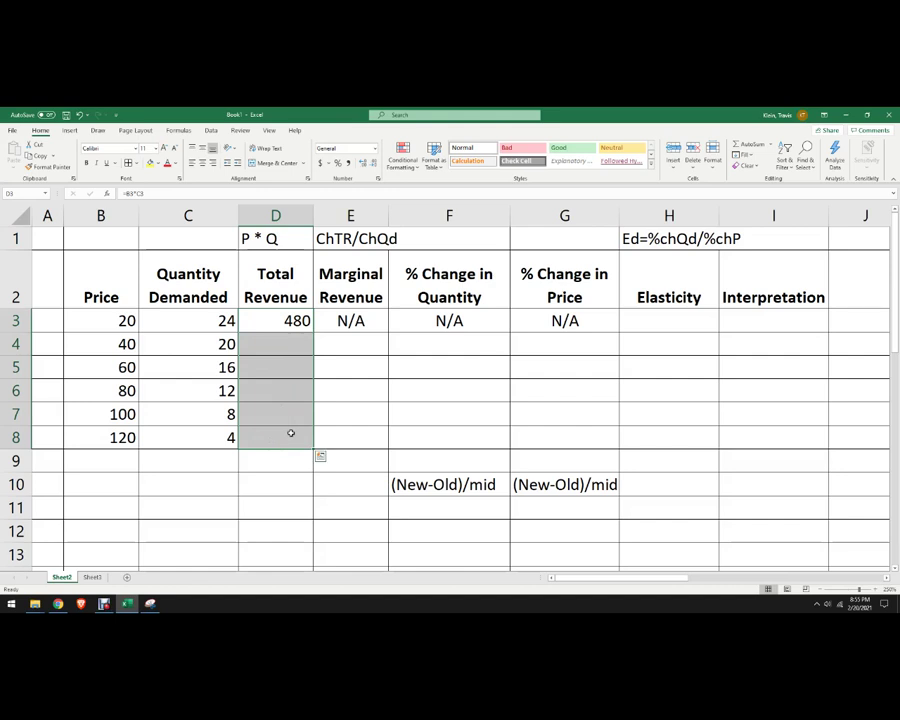
pyautogui.hotkey('ctrl', 'd')
pyautogui.hotkey('ctrl', 'q')
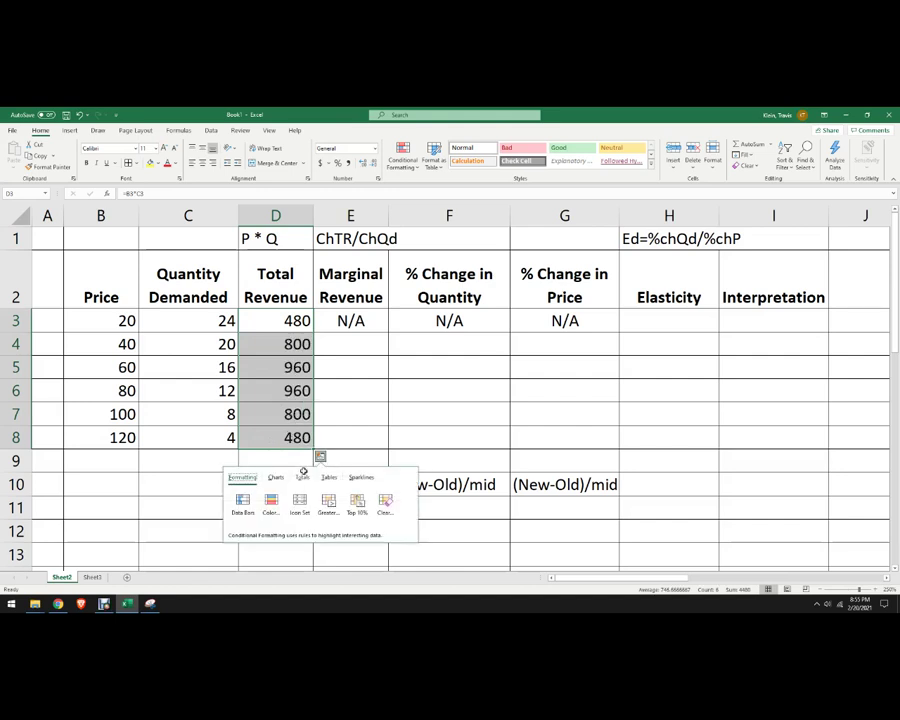
pyautogui.click(183, 488)
pyautogui.moveTo(295, 343); pyautogui.dragTo(304, 446)
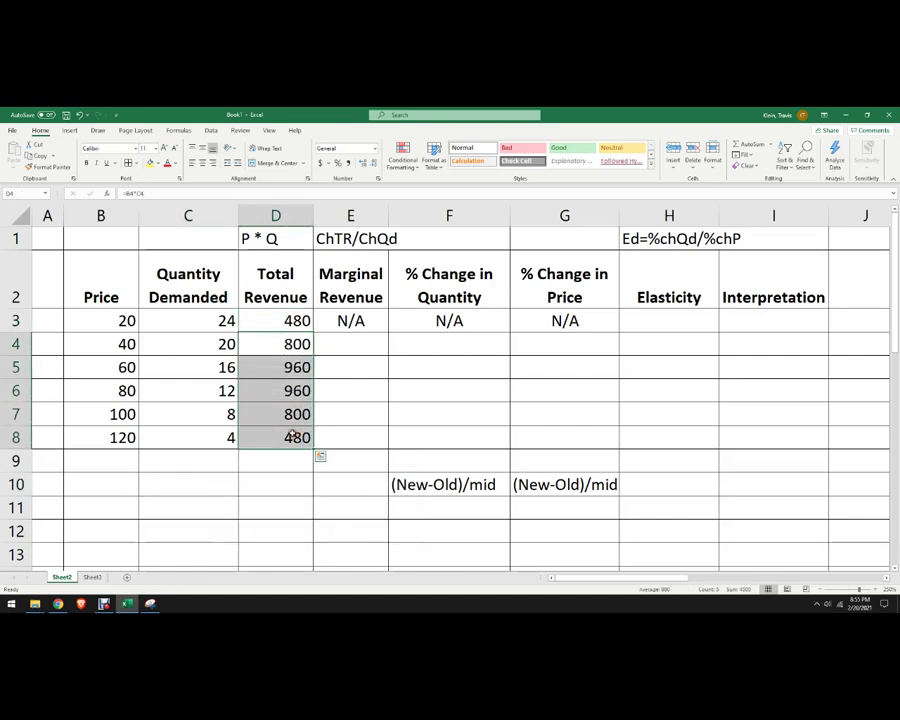
pyautogui.press('Delete')
pyautogui.click(306, 321)
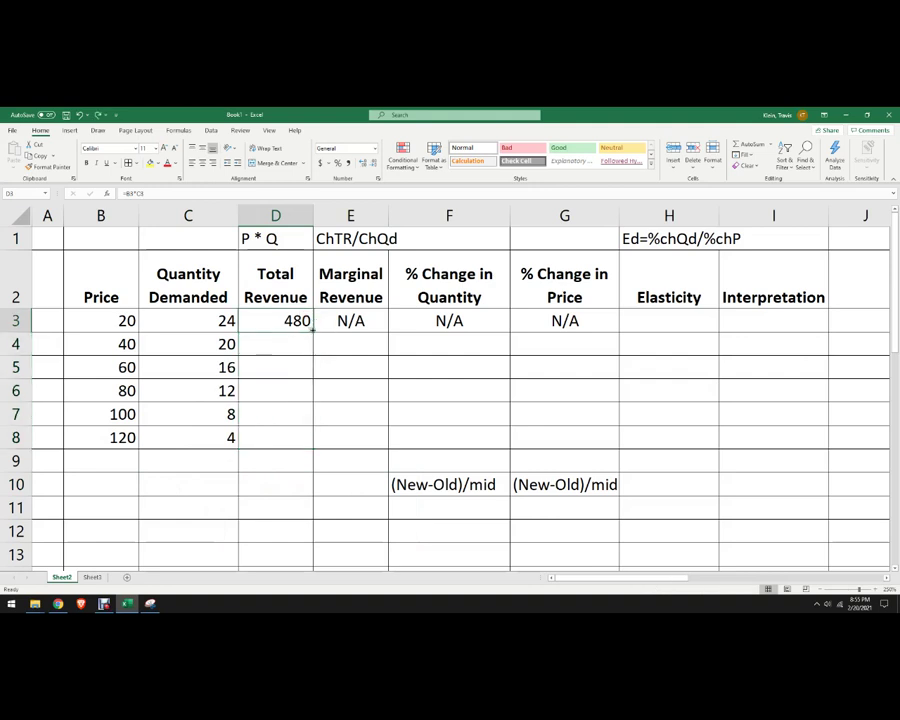
pyautogui.moveTo(314, 329); pyautogui.dragTo(310, 446)
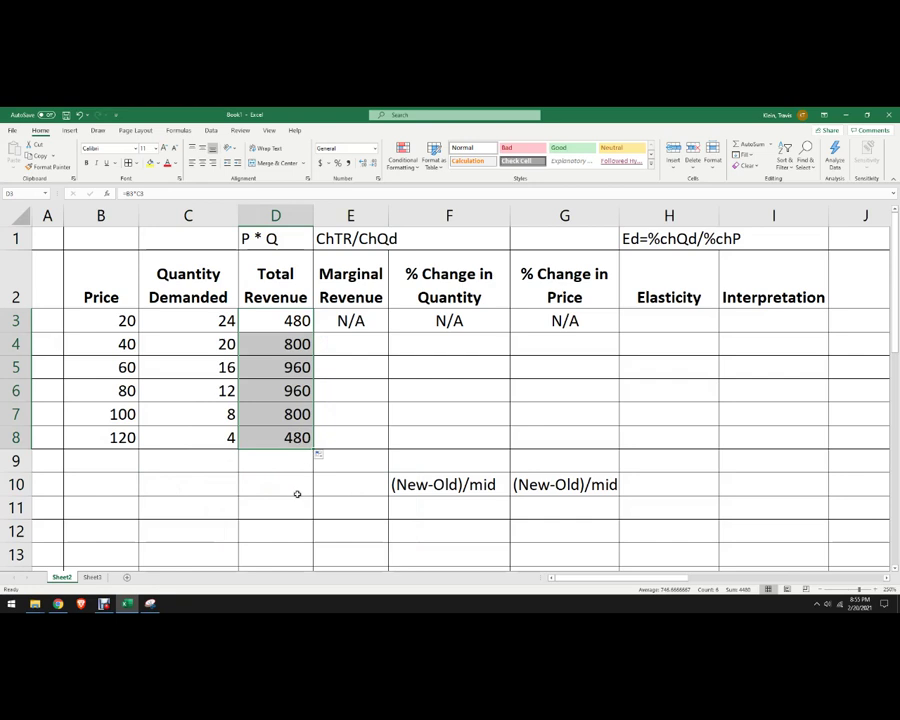
pyautogui.hotkey('ctrl', 'z')
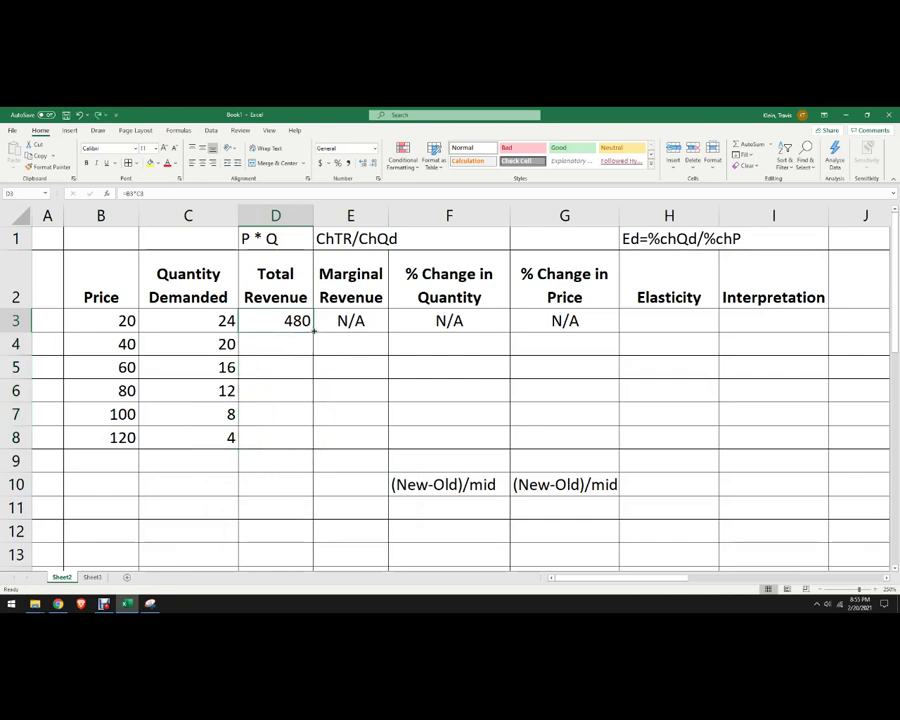
# - Restore Total Revenue through D8 and start E4's formula from D4-D3 over C3-C4
pyautogui.hotkey('ctrl', 'y')
pyautogui.click(358, 438)
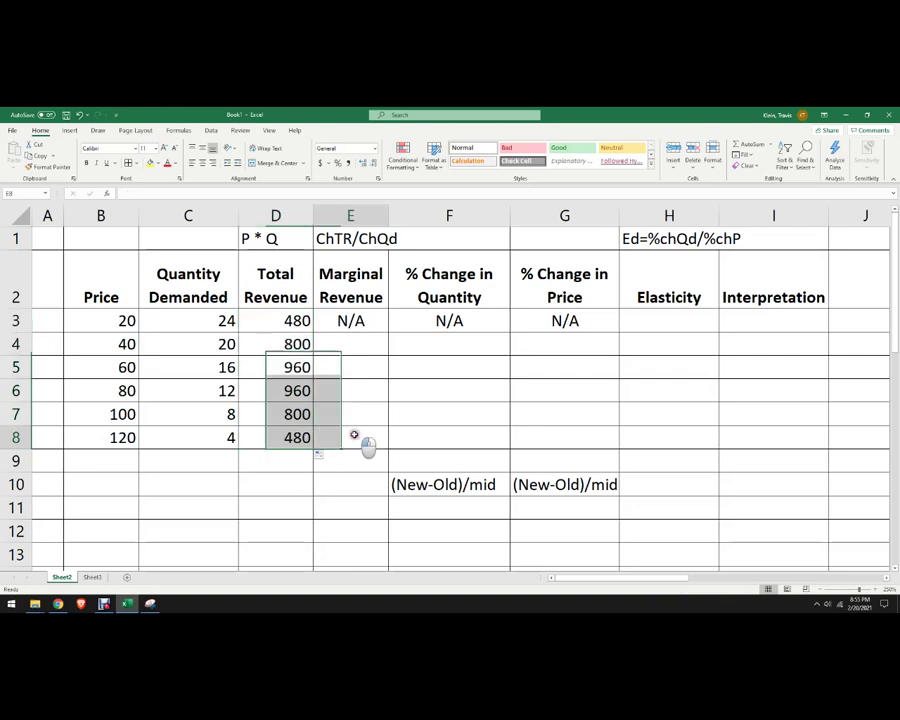
pyautogui.click(352, 346)
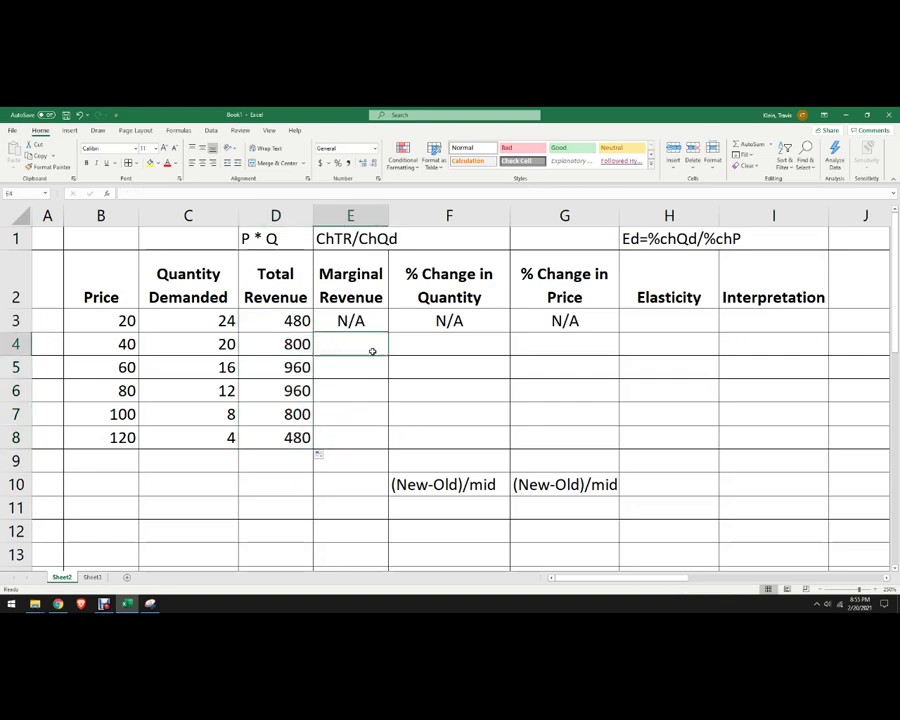
pyautogui.write('=')
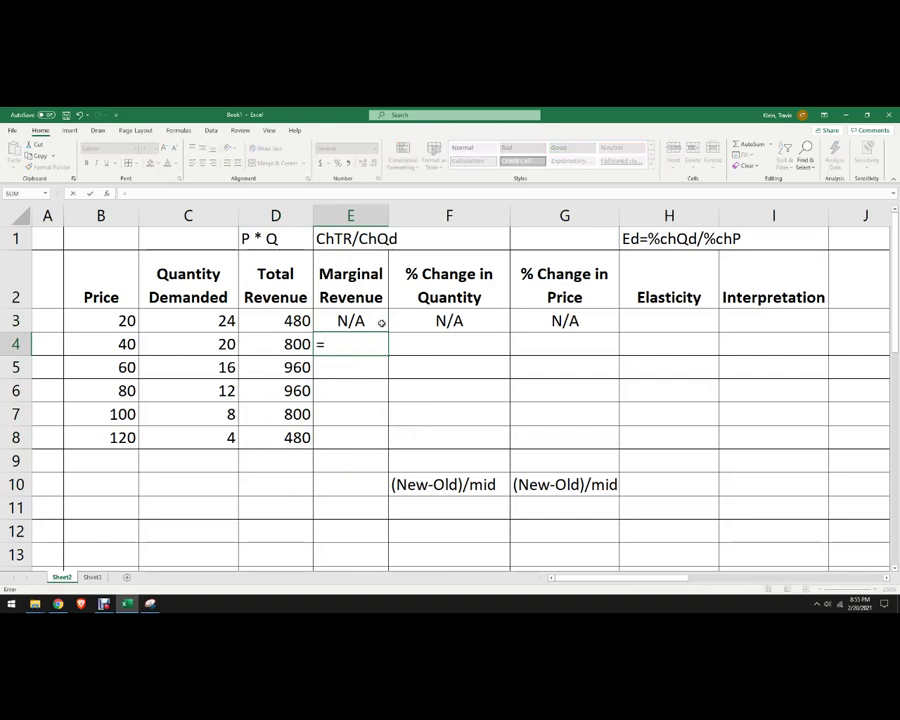
pyautogui.click(279, 344)
pyautogui.write('-')
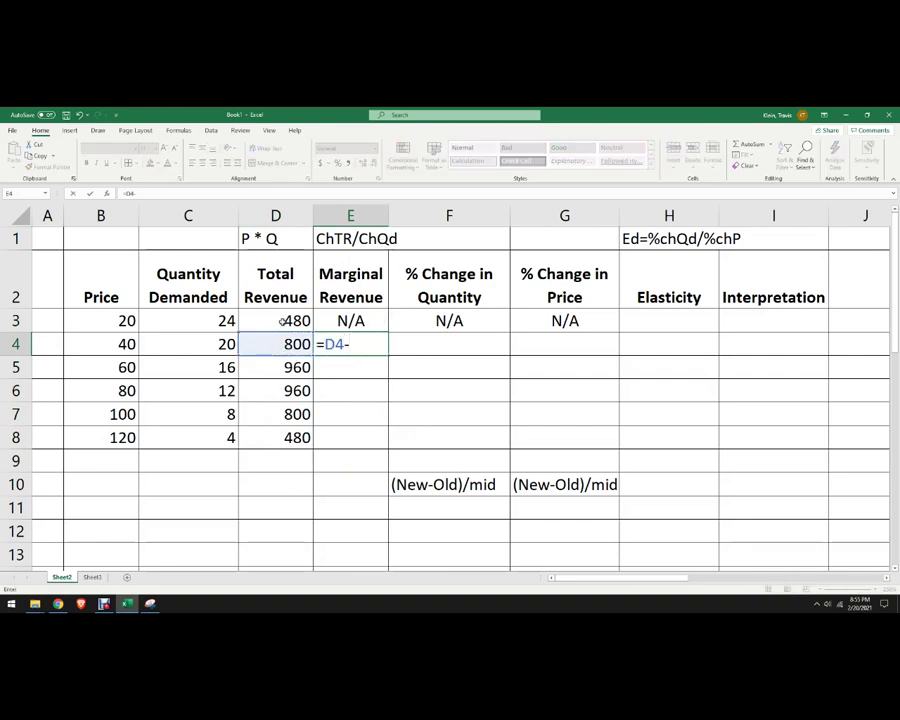
pyautogui.click(283, 321)
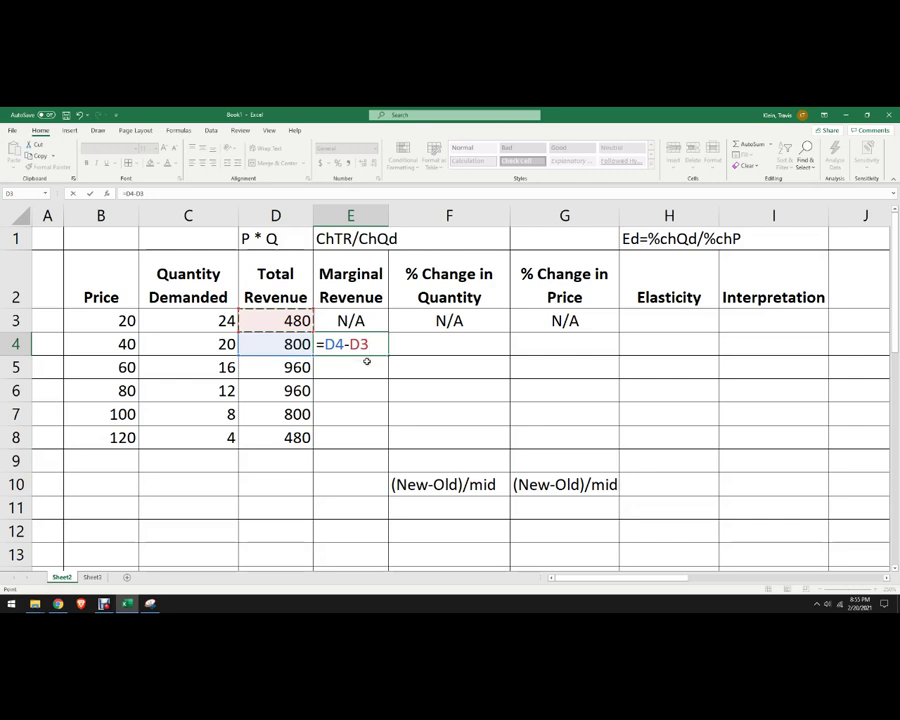
pyautogui.write('/')
pyautogui.click(212, 320)
pyautogui.write('-')
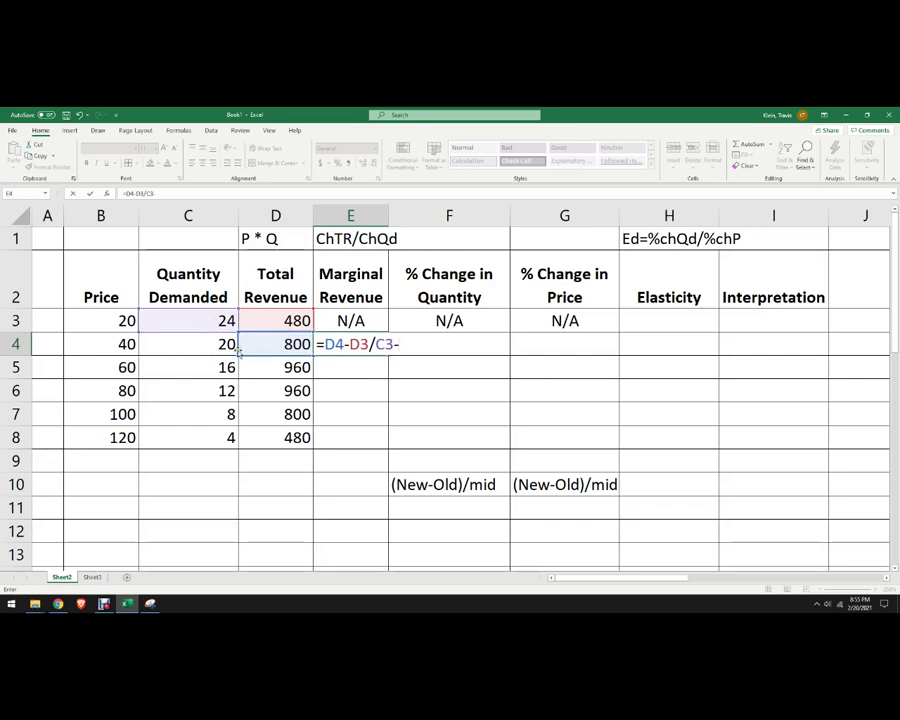
pyautogui.click(236, 349)
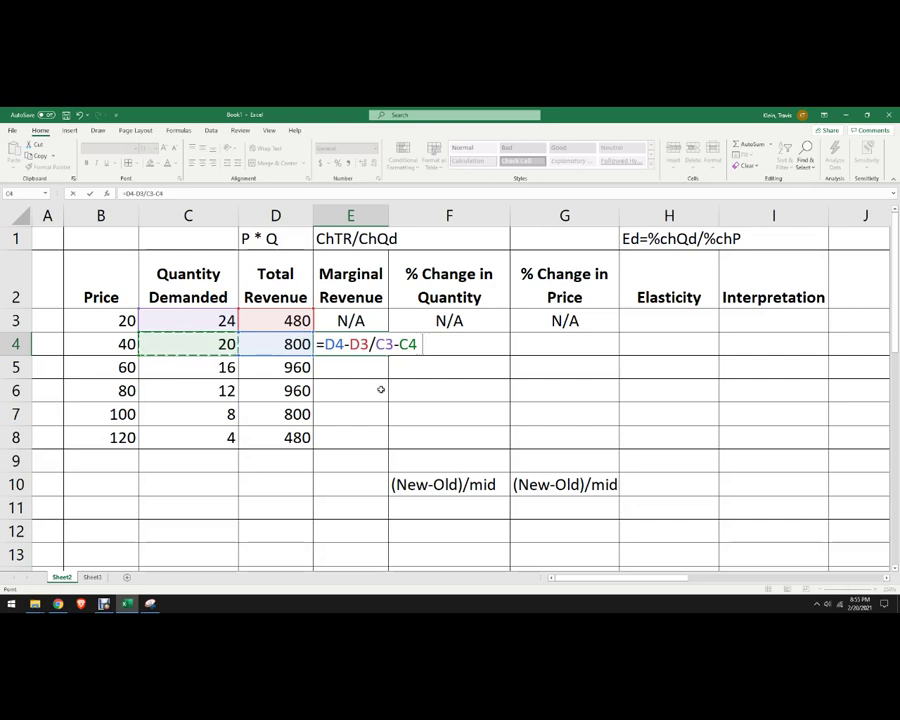
# - Bracket it as =(D4-D3)/(C3-C4) and fill to E8: 80, 40, 0, -40, -80
pyautogui.write(')')
pyautogui.click(373, 344)
pyautogui.write('(')
pyautogui.click(367, 344)
pyautogui.write(')')
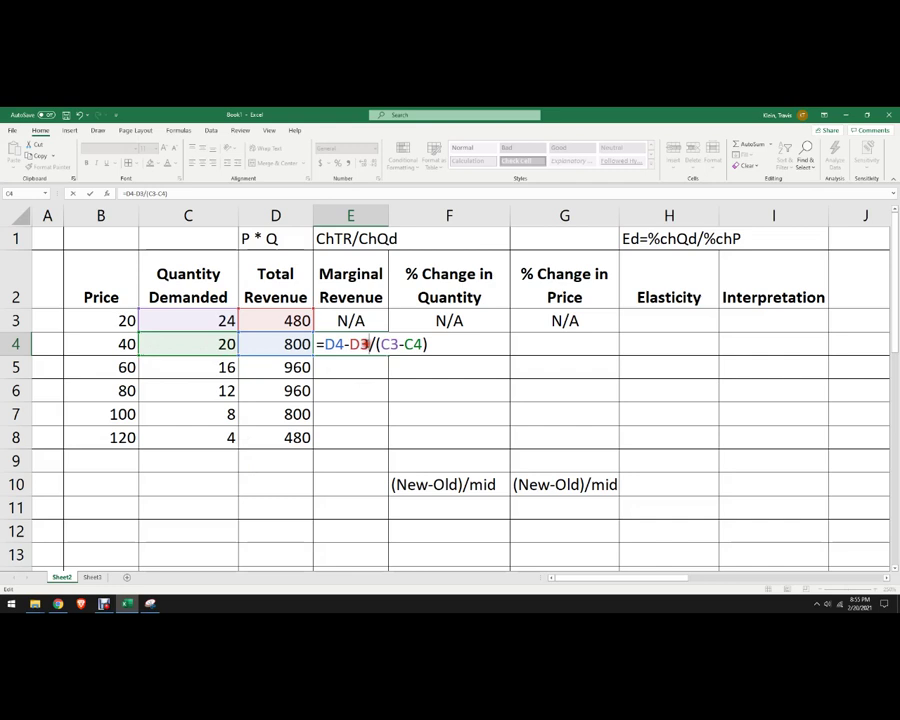
pyautogui.write(')')
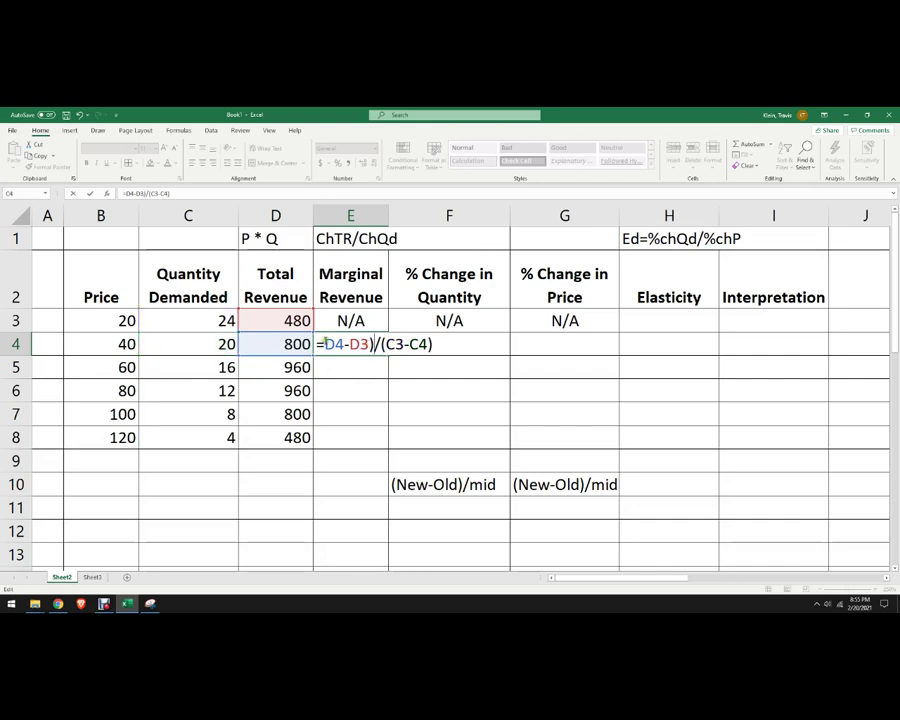
pyautogui.click(325, 344)
pyautogui.write('(')
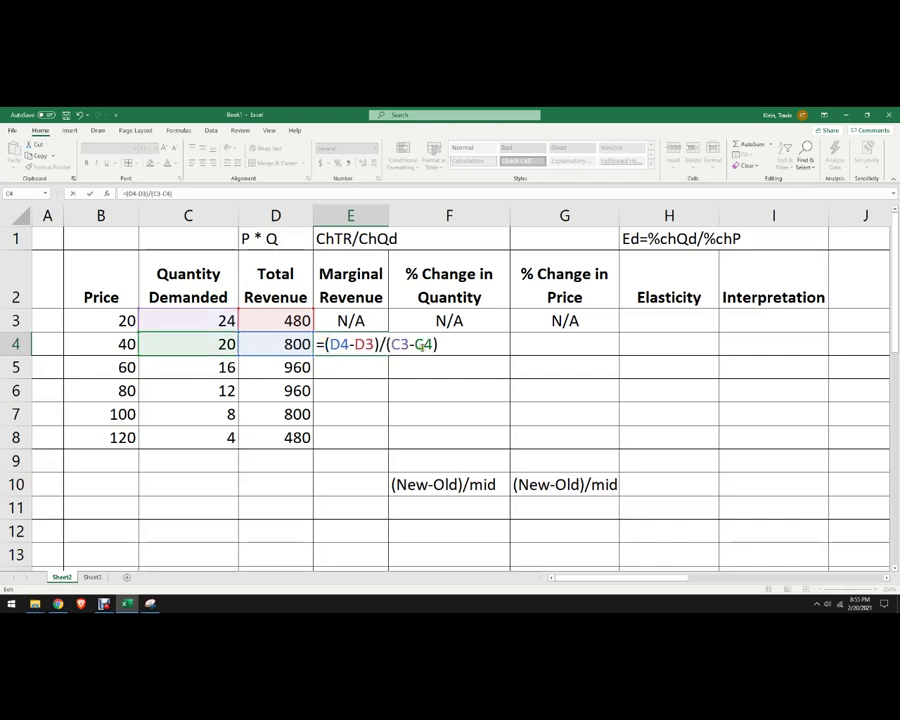
pyautogui.press('Return')
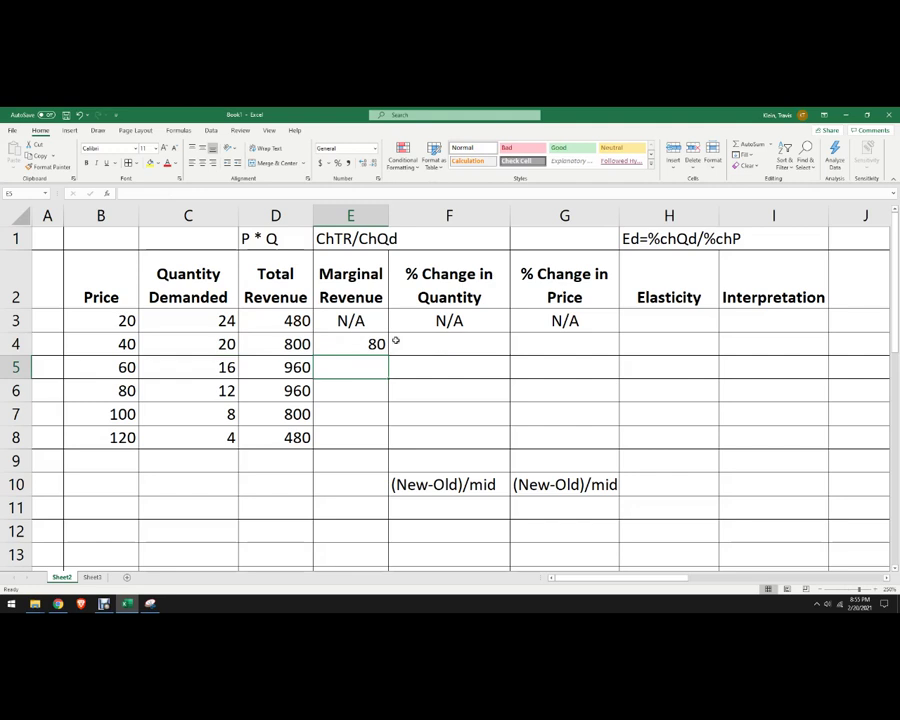
pyautogui.click(382, 347)
pyautogui.moveTo(389, 356); pyautogui.dragTo(389, 448)
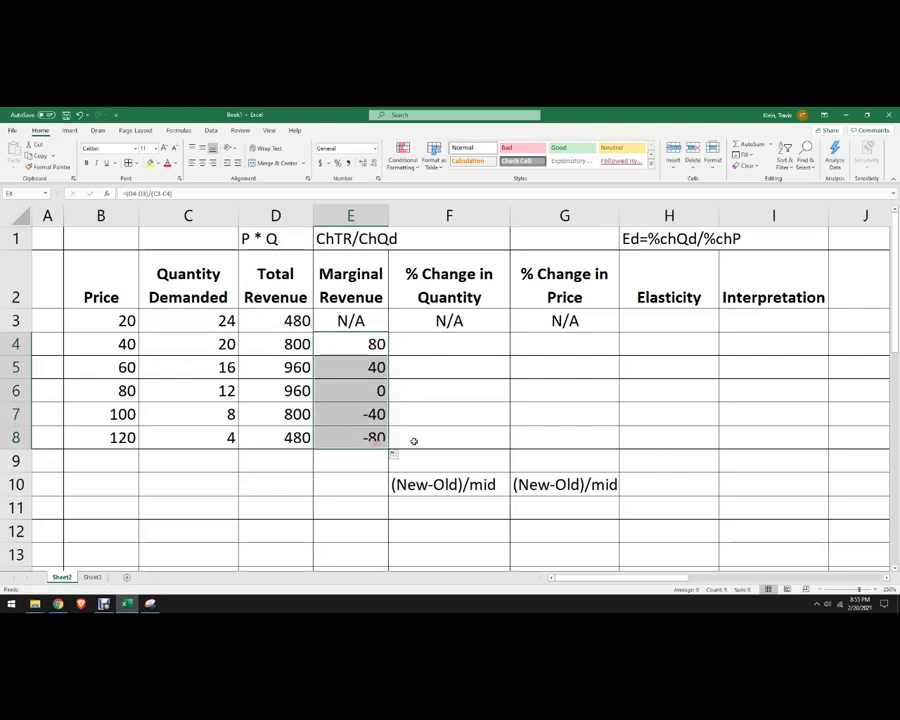
pyautogui.click(457, 392)
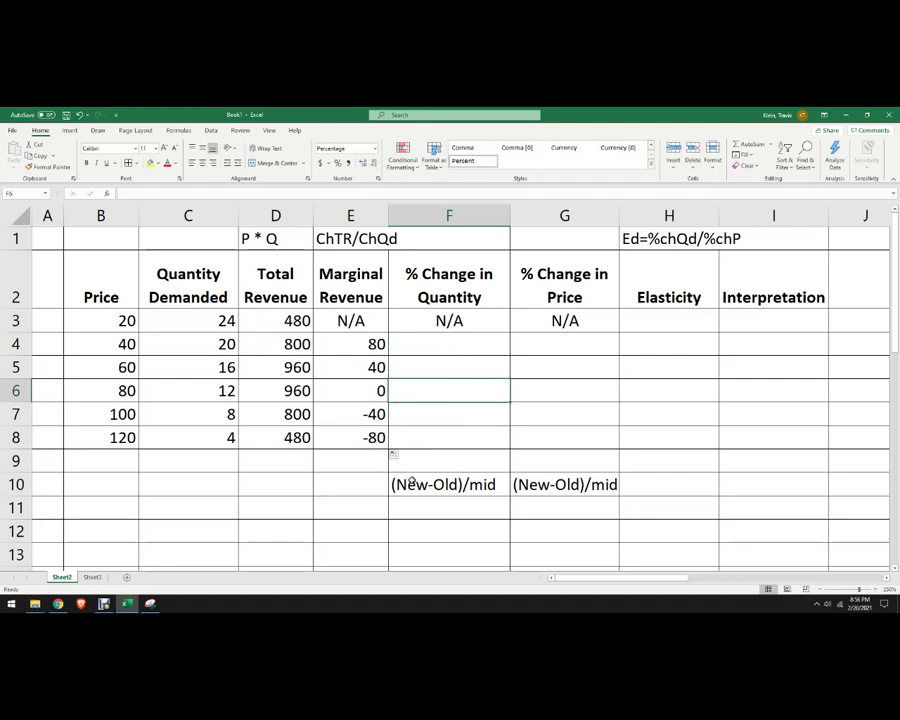
# - Enter =(C4-C3)/AVERAGE(C3:C4) in F4, giving -18%
pyautogui.click(430, 346)
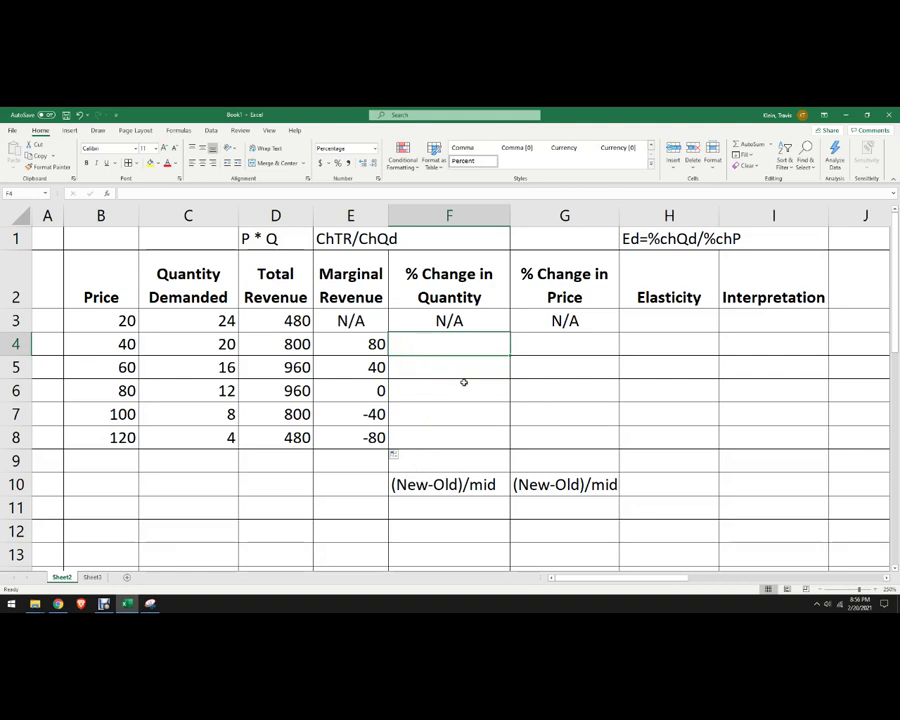
pyautogui.write('=')
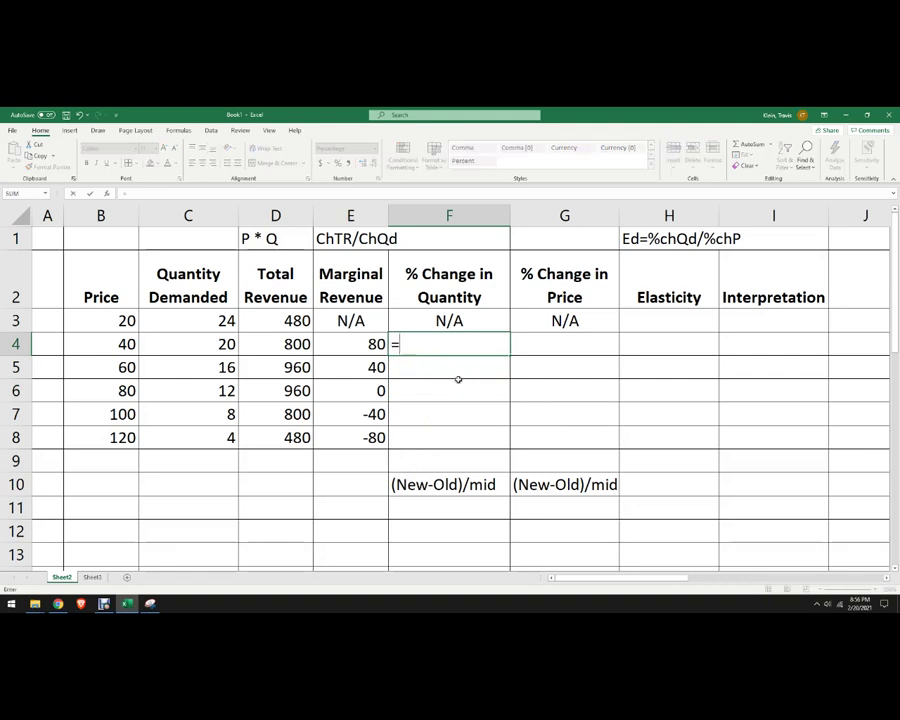
pyautogui.click(175, 344)
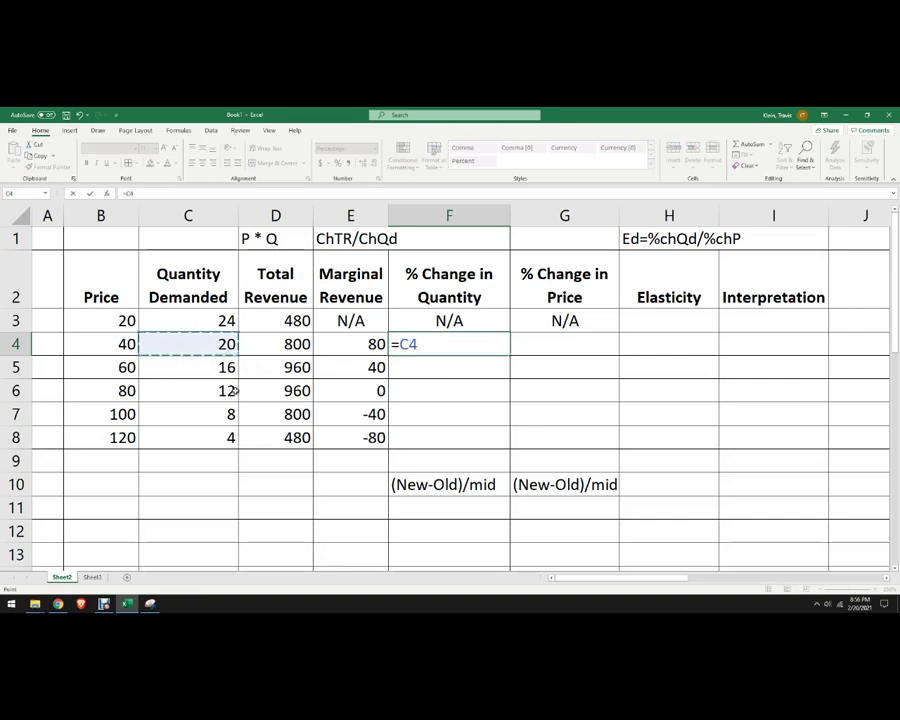
pyautogui.write('-')
pyautogui.click(199, 318)
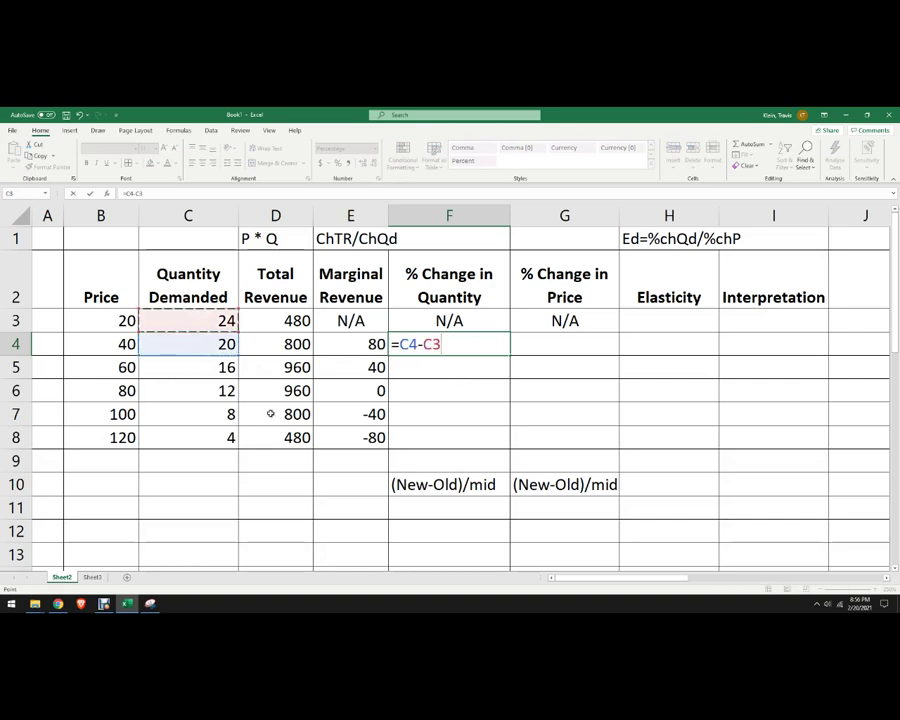
pyautogui.write(')')
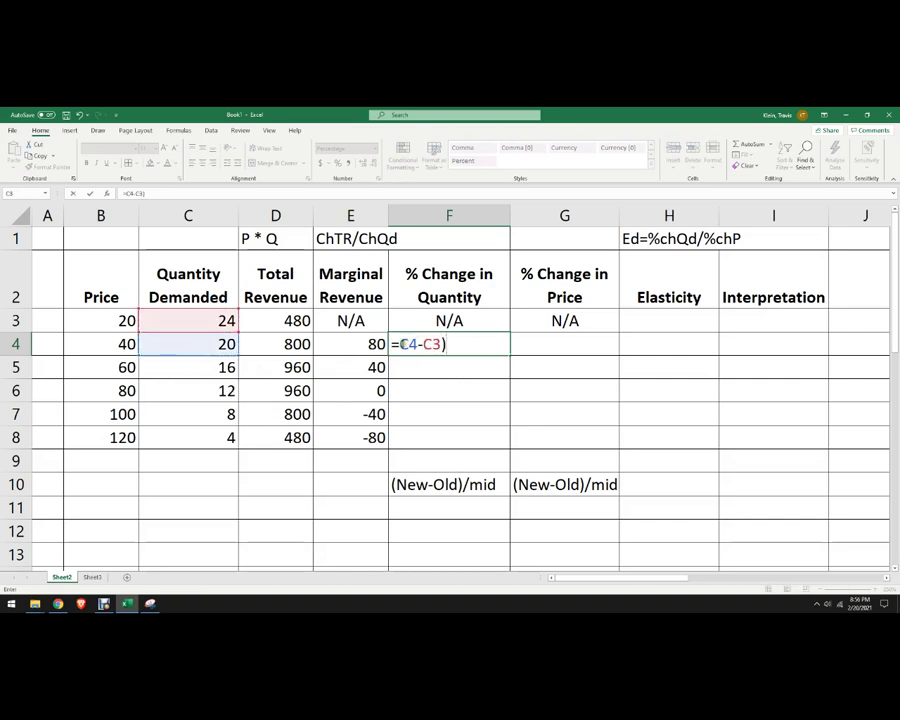
pyautogui.click(398, 344)
pyautogui.write('(')
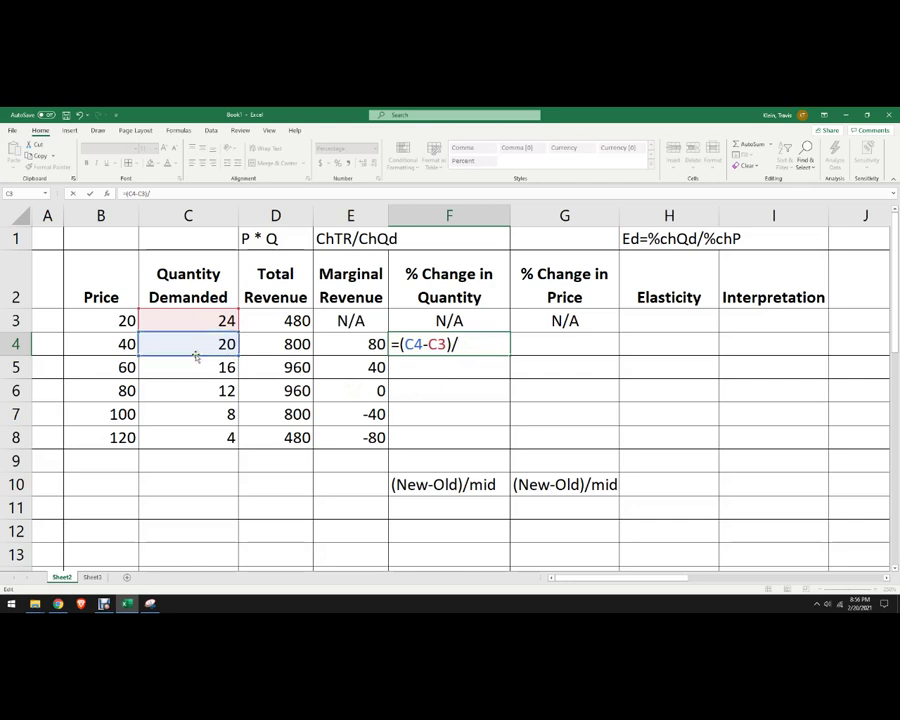
pyautogui.write('avera')
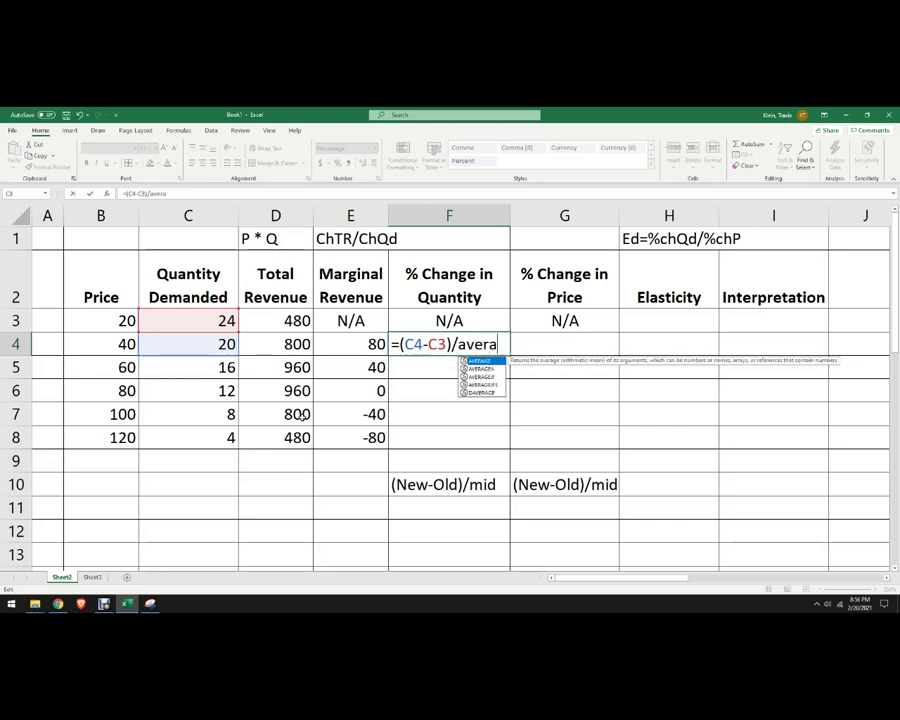
pyautogui.write('ge(')
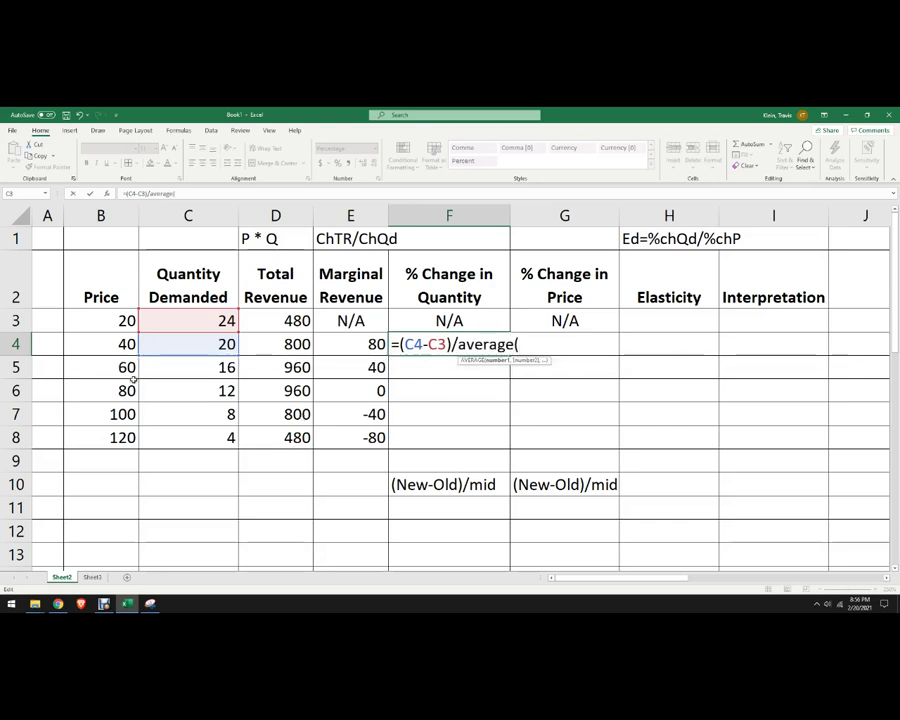
pyautogui.moveTo(181, 317); pyautogui.dragTo(187, 346)
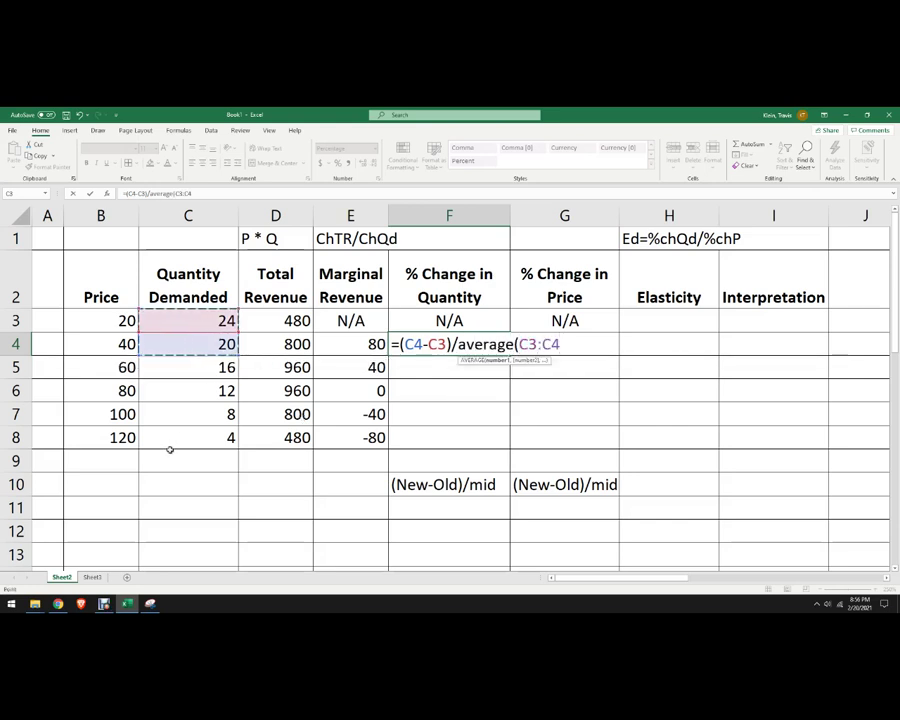
pyautogui.write(')')
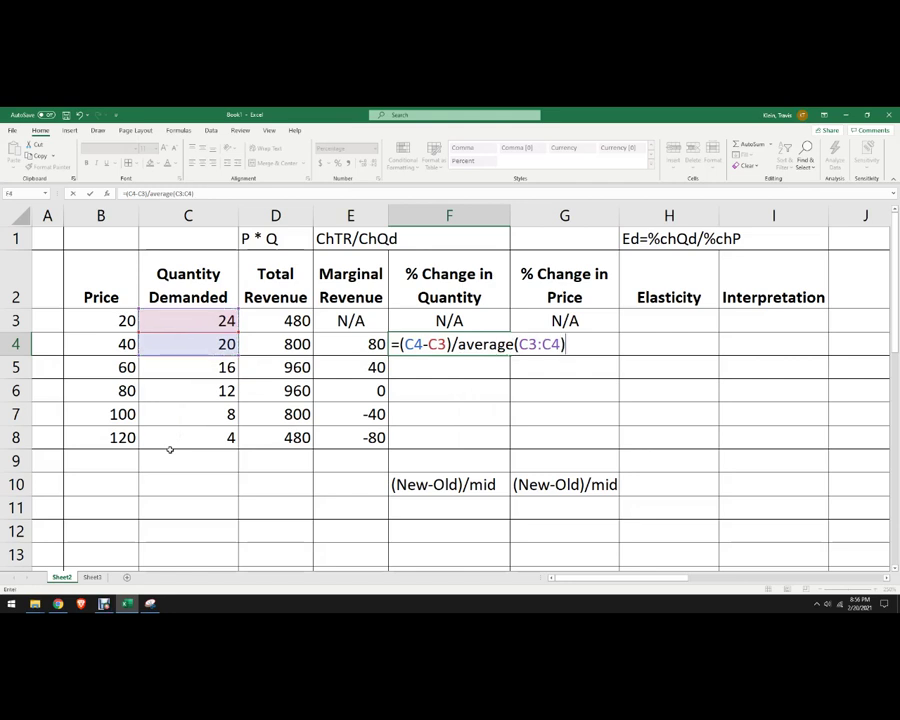
pyautogui.press('Return')
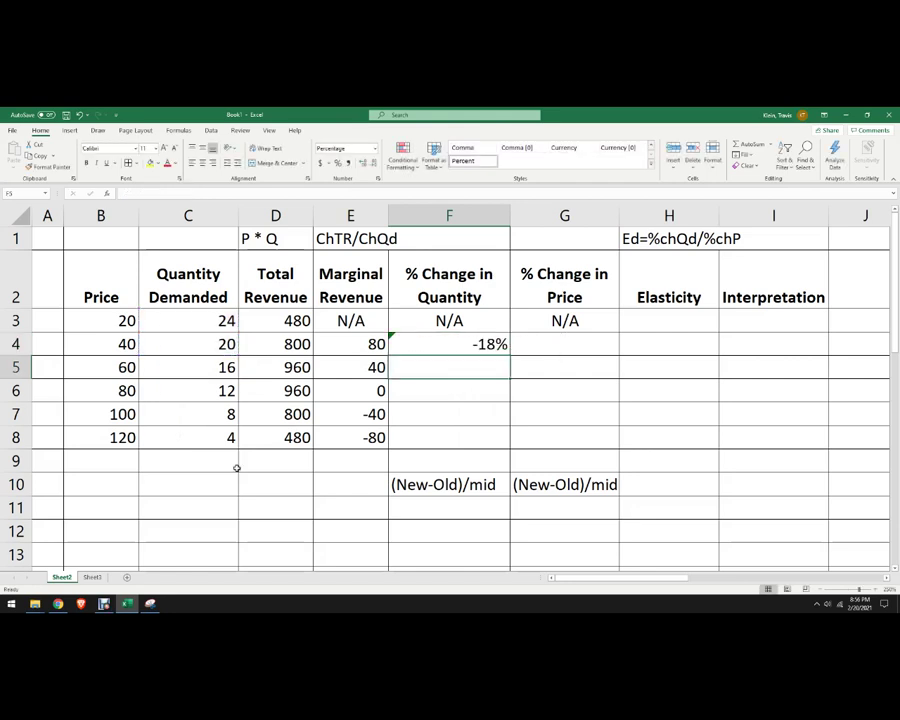
# - Try a plain number format with extra decimals on F4, then restore Percent Style
pyautogui.click(498, 348)
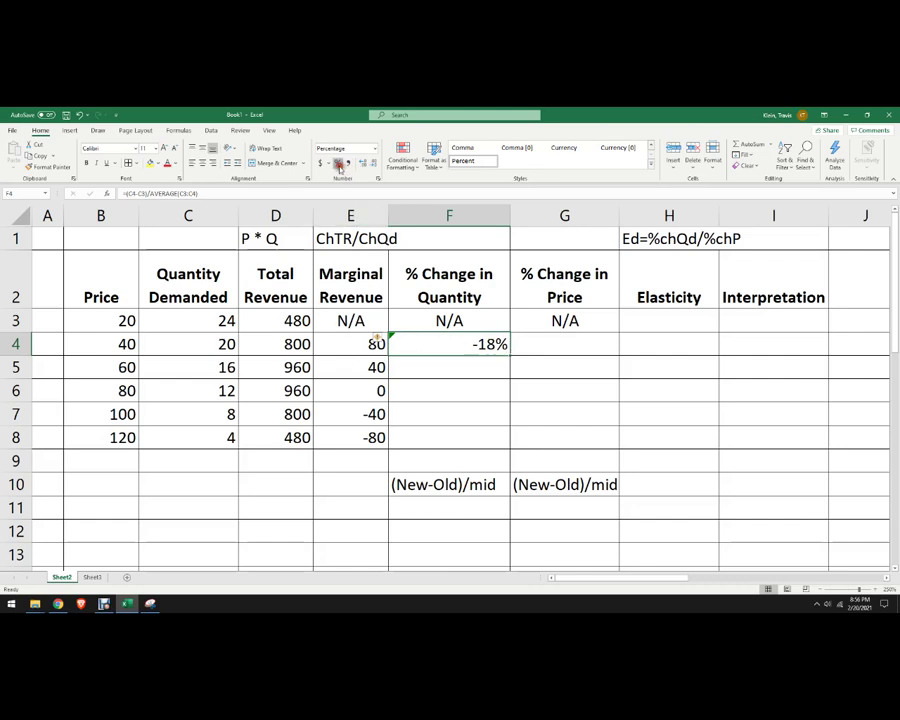
pyautogui.rightClick(464, 342)
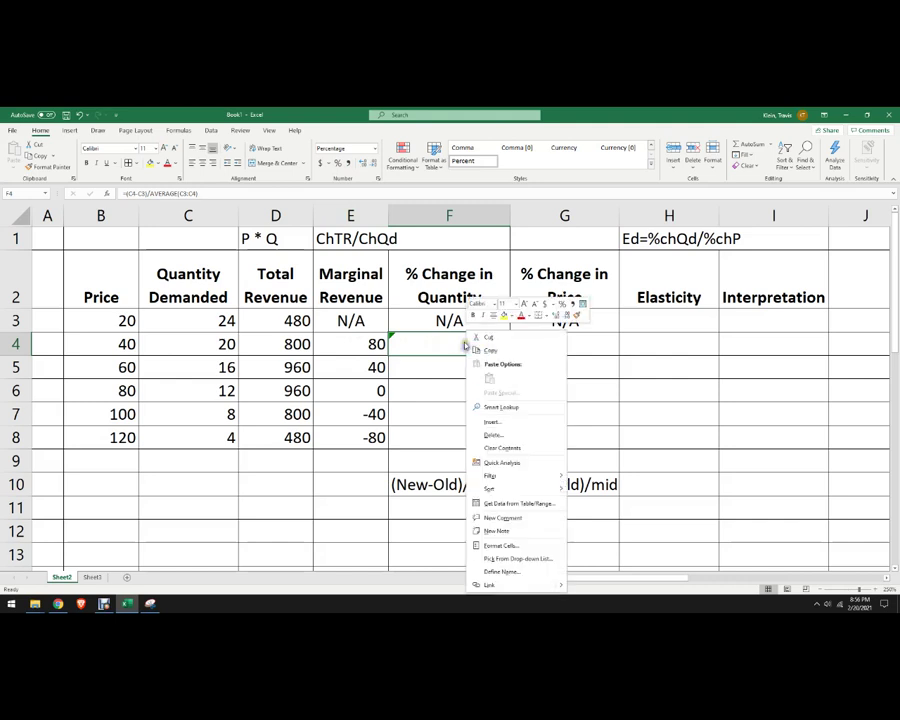
pyautogui.click(500, 545)
pyautogui.click(392, 414)
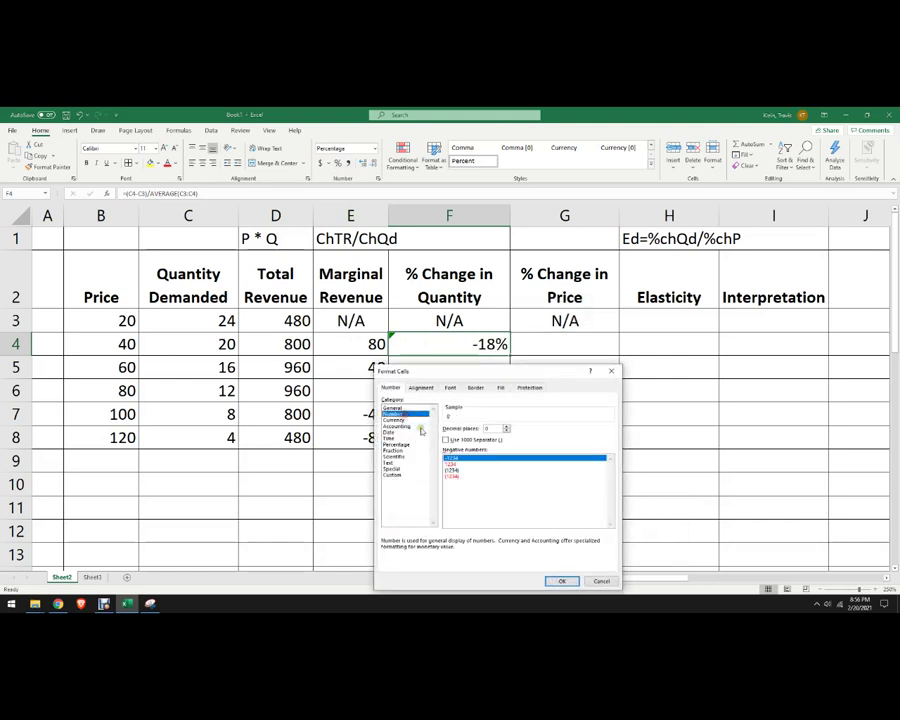
pyautogui.click(565, 580)
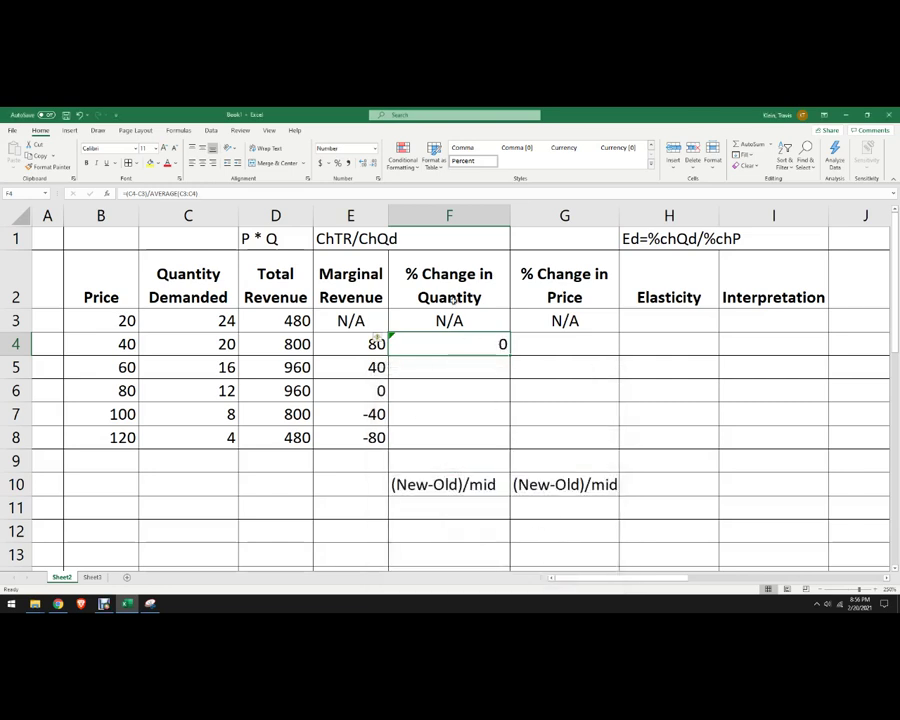
pyautogui.click(364, 164)
pyautogui.click(364, 164)
pyautogui.click(364, 164)
pyautogui.click(364, 164)
pyautogui.click(364, 164)
pyautogui.click(364, 164)
pyautogui.click(364, 164)
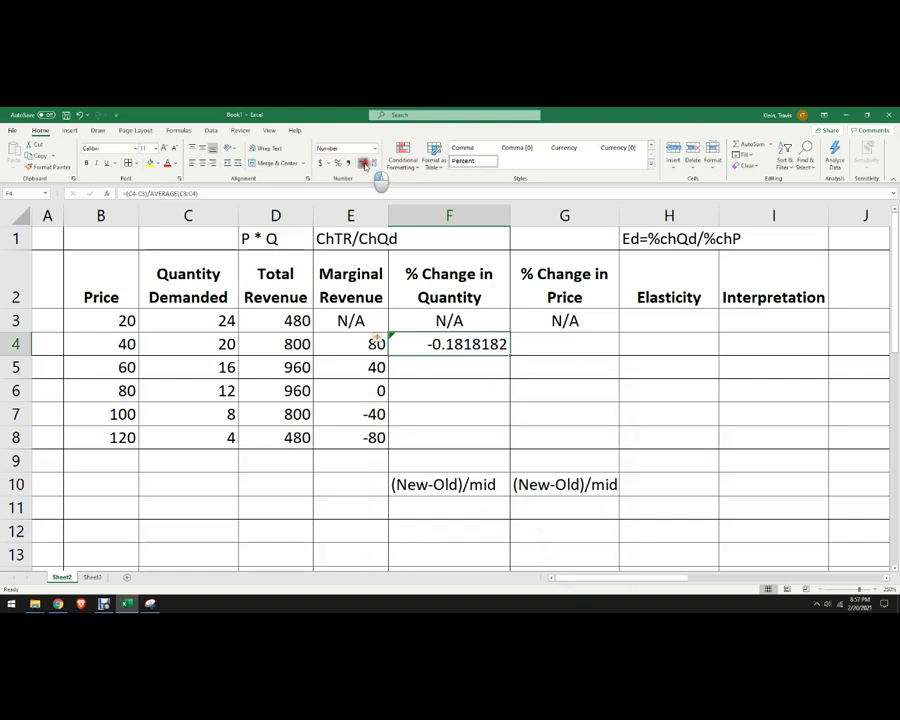
pyautogui.click(364, 164)
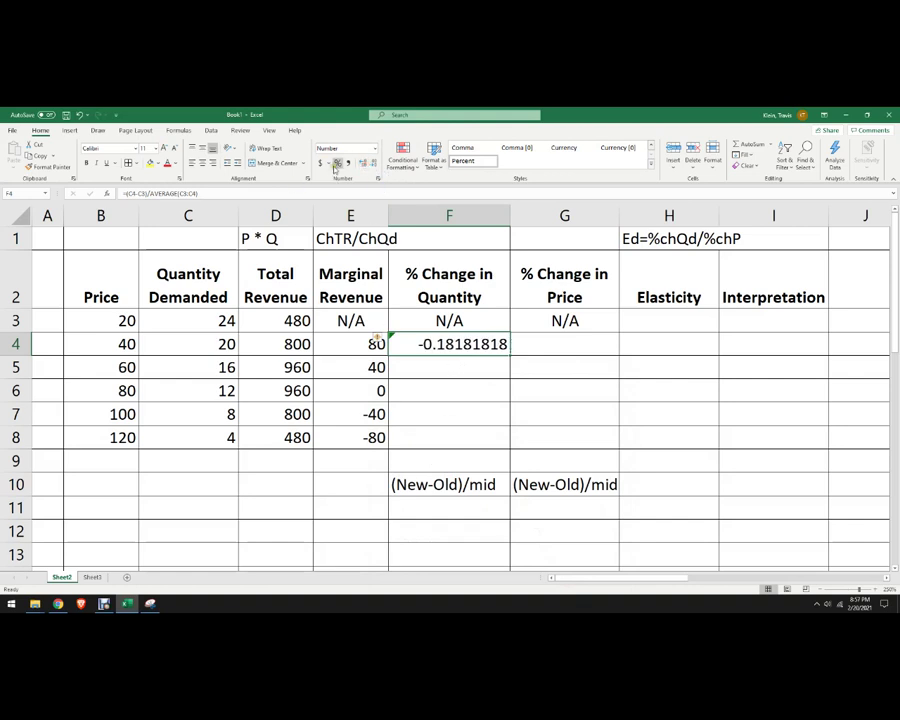
pyautogui.click(338, 164)
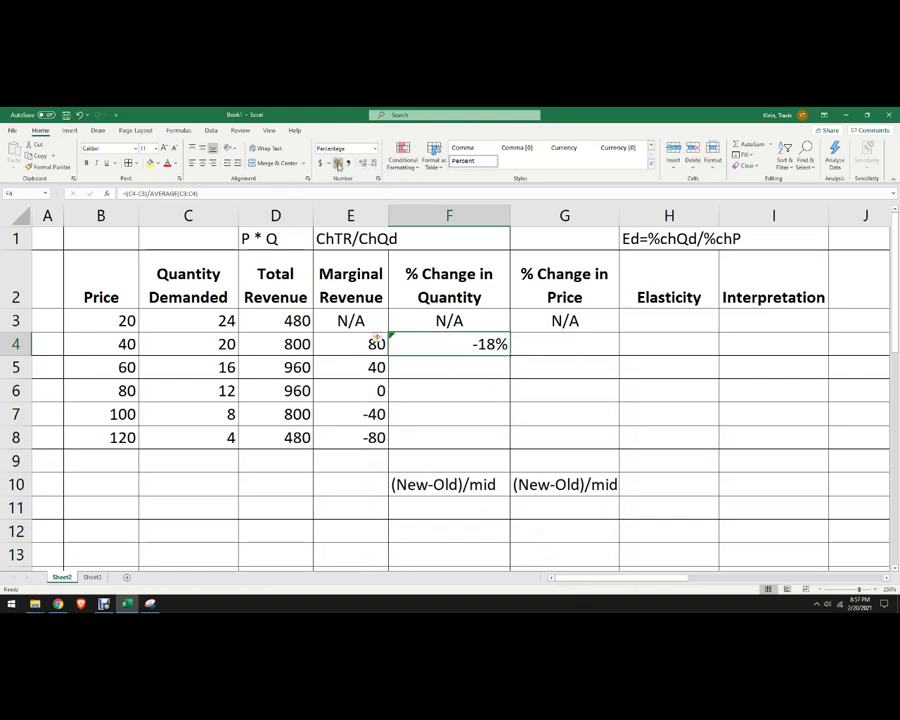
# - Show F4 as -18.18% and fill down to F8 (-22.22%, -28.57%, -40.00%, -66.67%)
pyautogui.rightClick(490, 334)
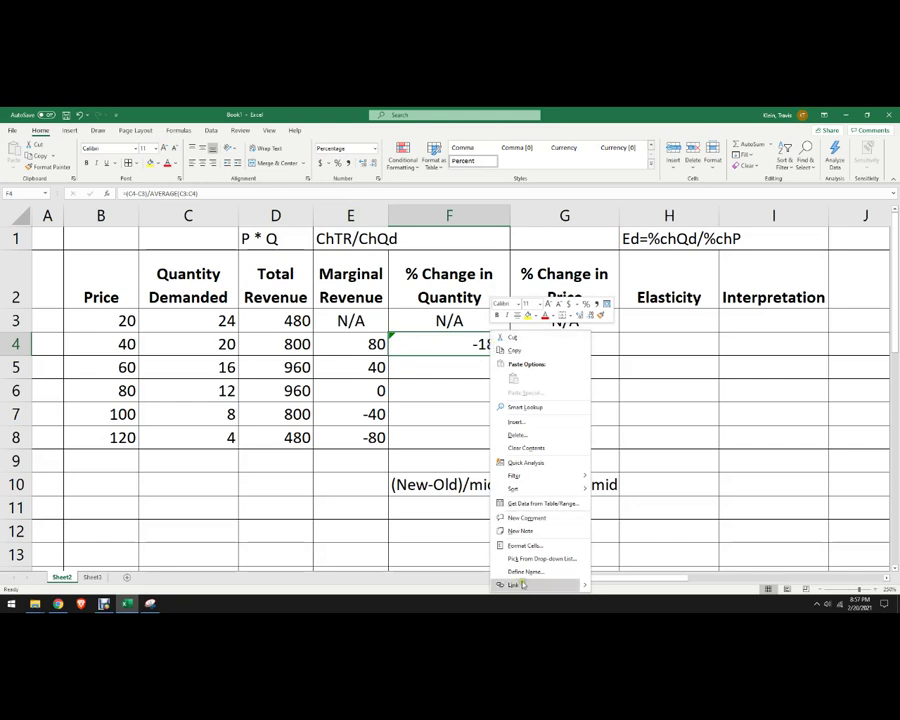
pyautogui.press('Escape')
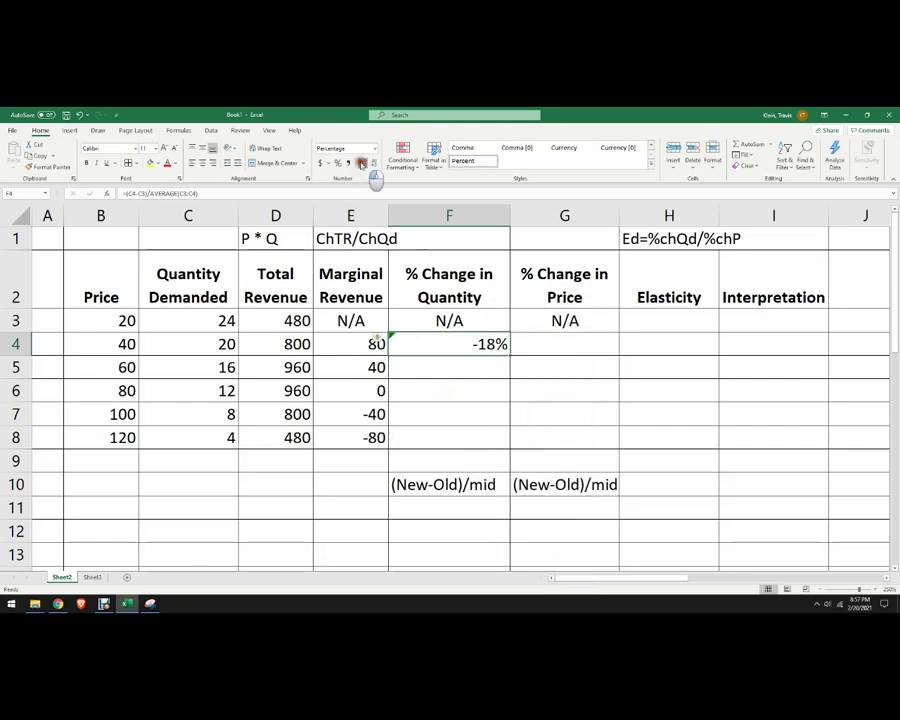
pyautogui.click(361, 163)
pyautogui.click(361, 163)
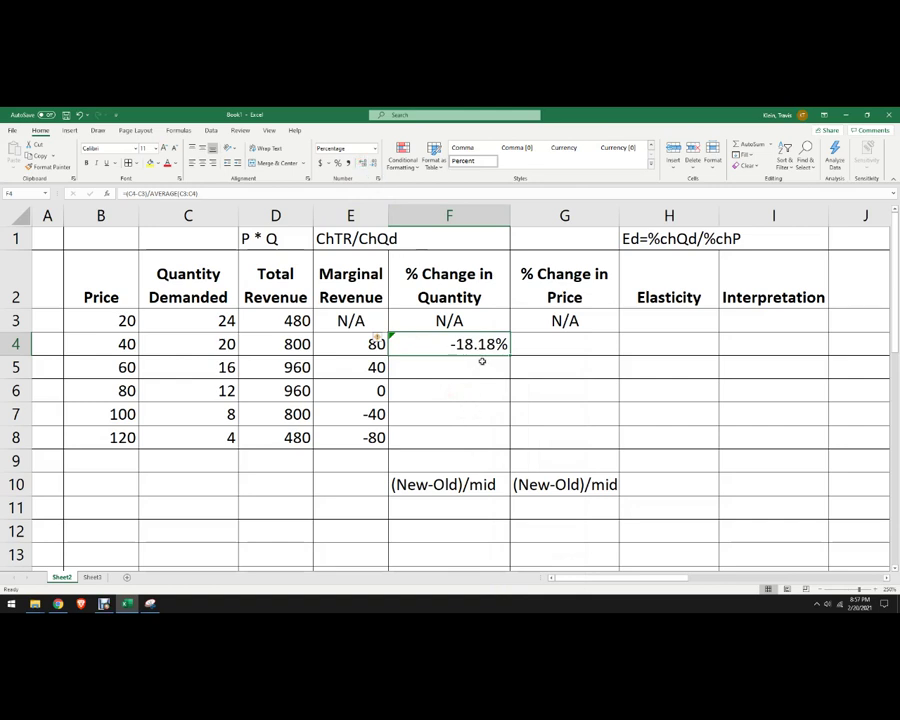
pyautogui.moveTo(509, 354); pyautogui.dragTo(514, 458)
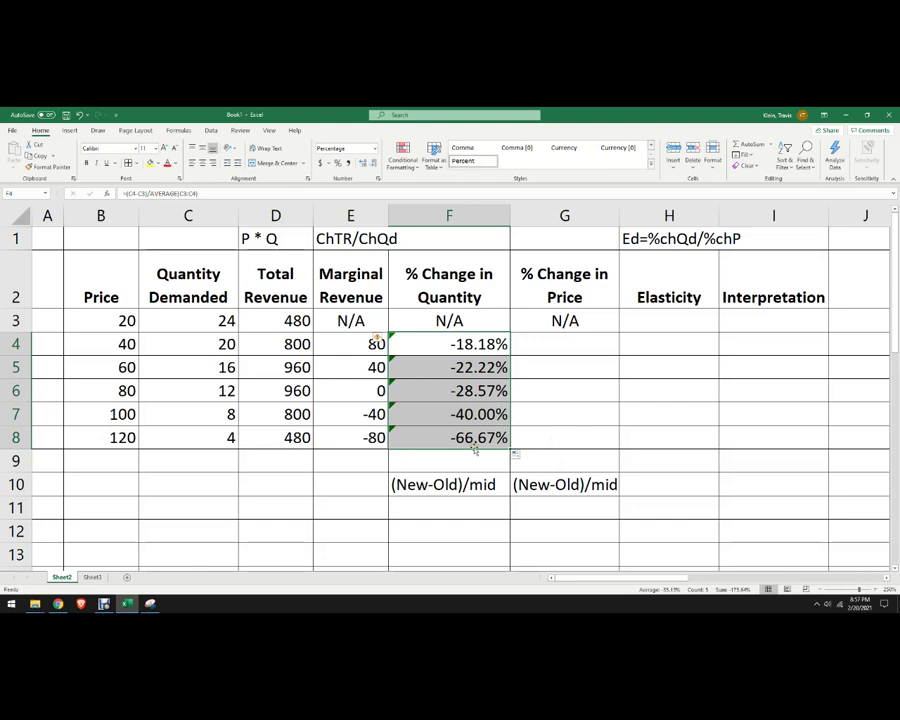
# - Enter =(B4-B3)/AVERAGE(B3:B4) in G4, giving 67%
pyautogui.click(538, 412)
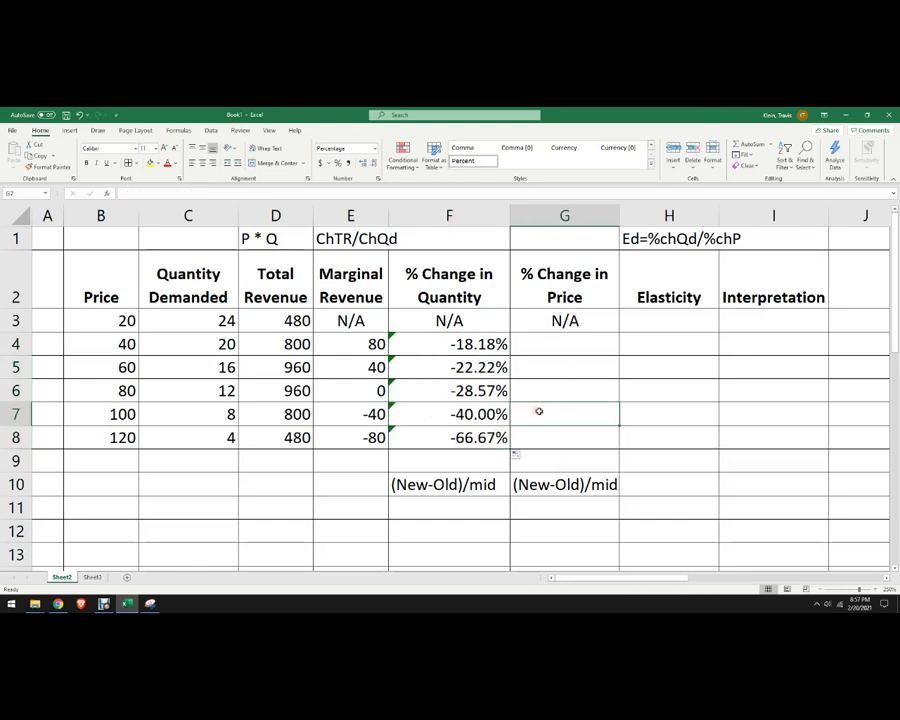
pyautogui.click(533, 345)
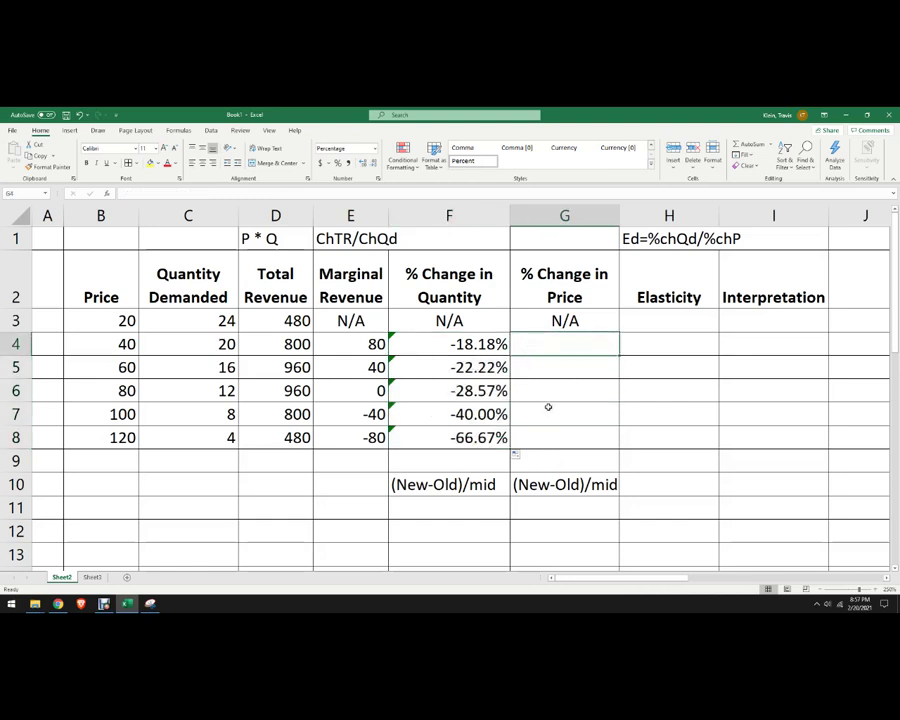
pyautogui.write('=')
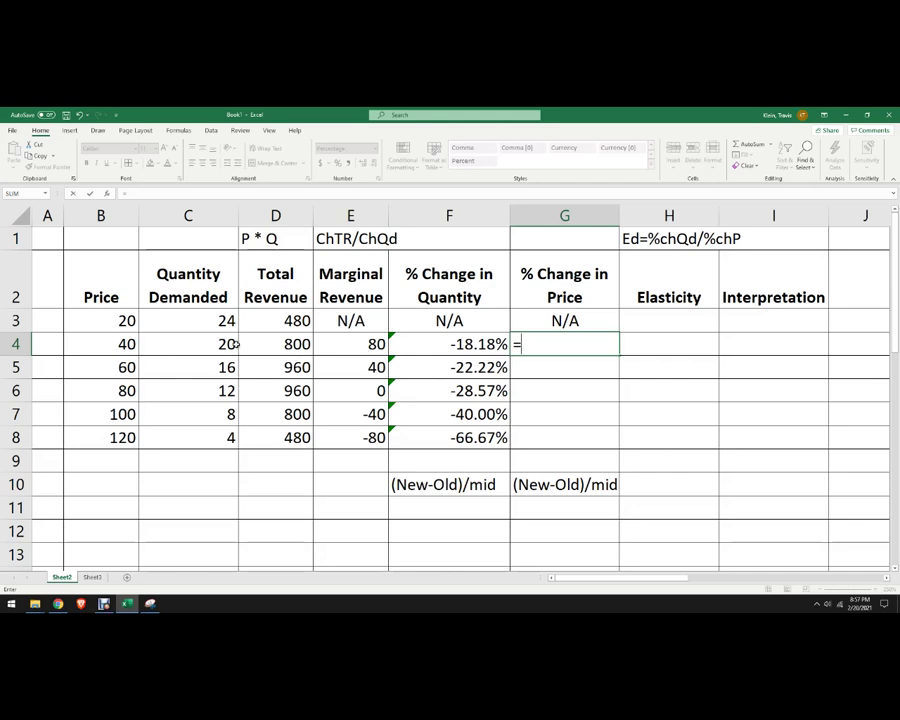
pyautogui.click(99, 344)
pyautogui.write('-')
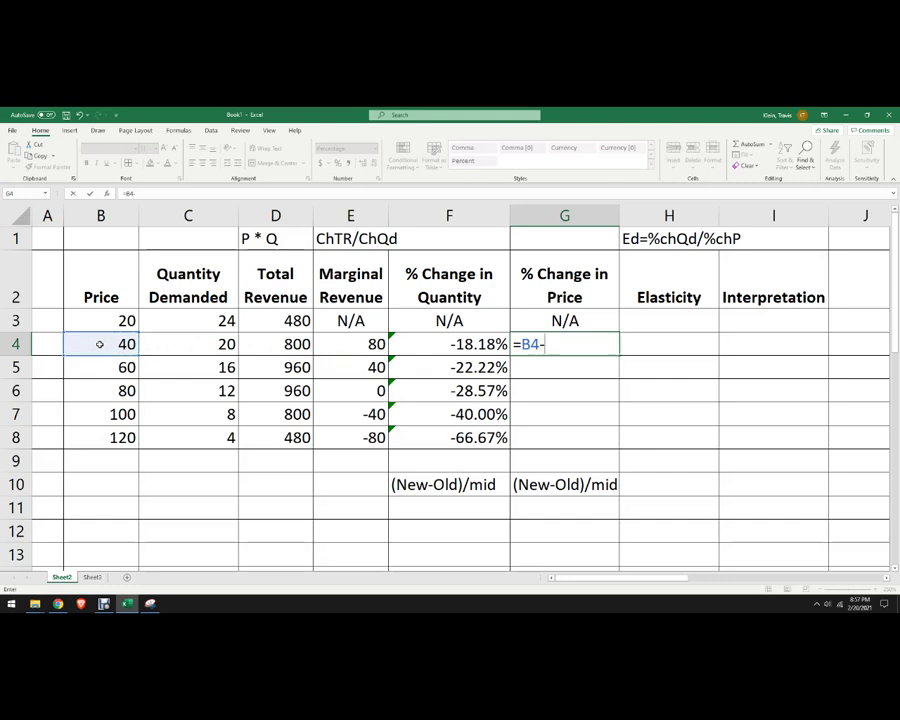
pyautogui.click(97, 320)
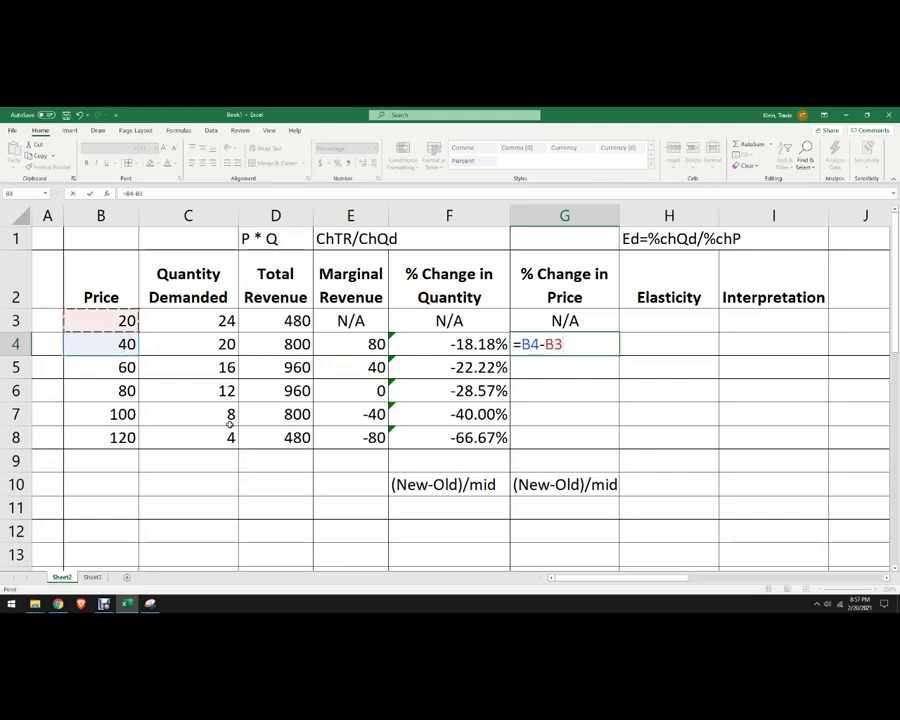
pyautogui.write(')')
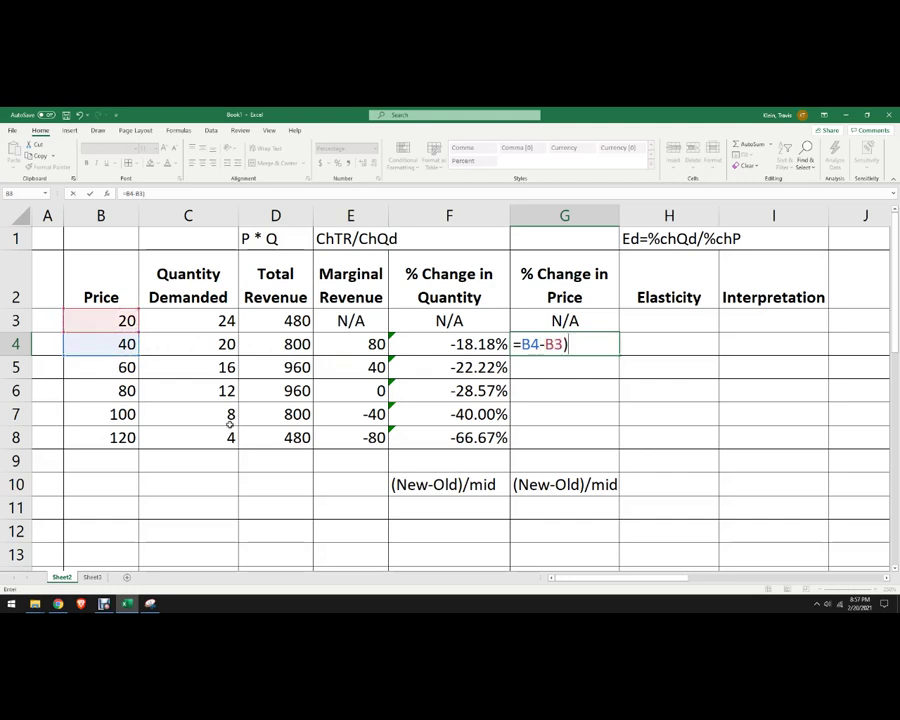
pyautogui.click(519, 344)
pyautogui.write('(B4-B3)')
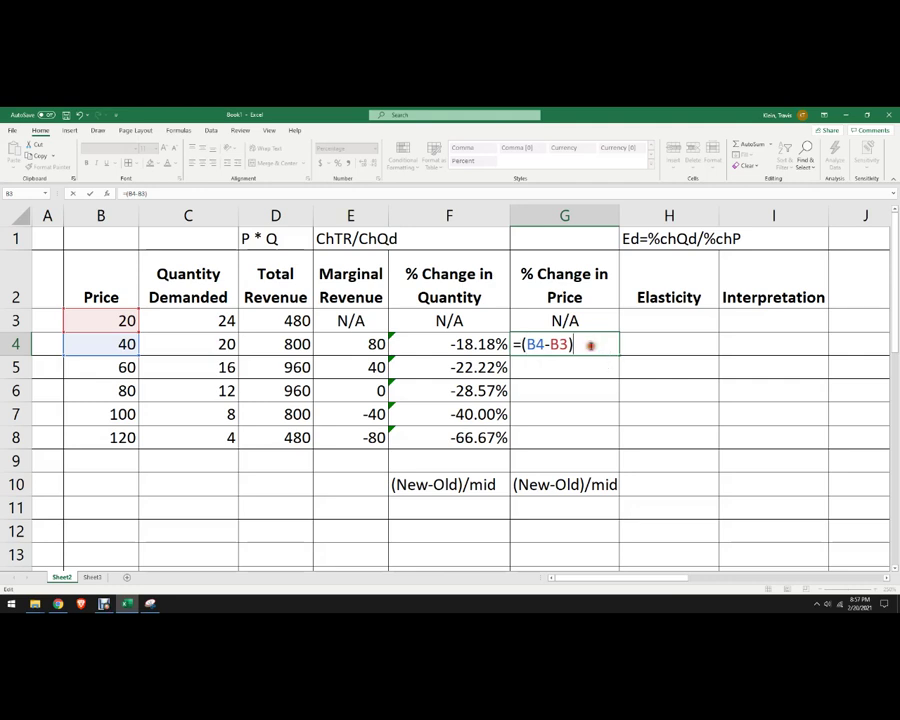
pyautogui.write('/a')
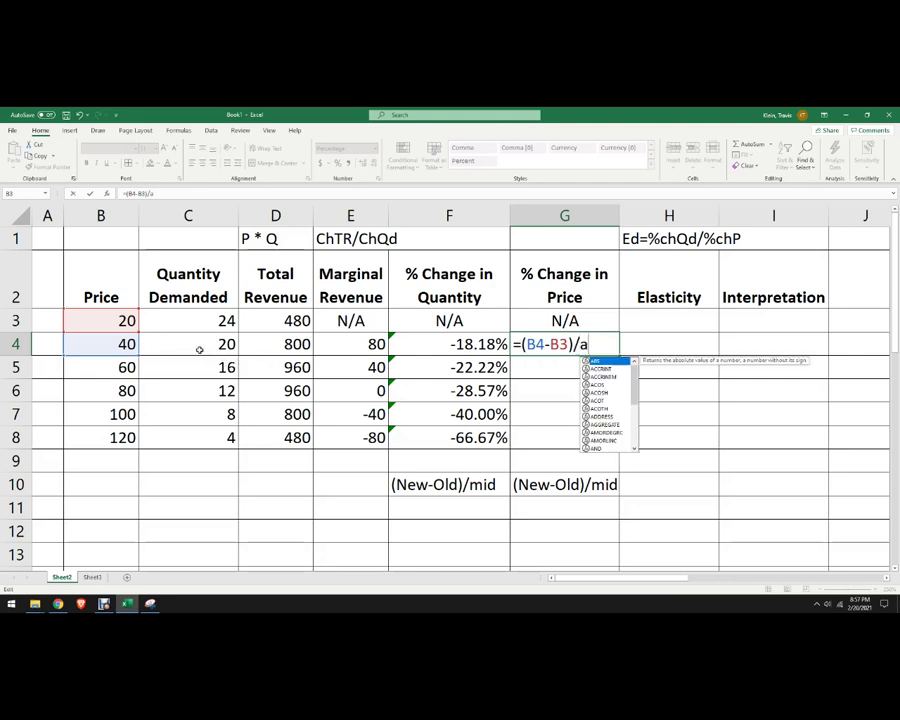
pyautogui.write('verage')
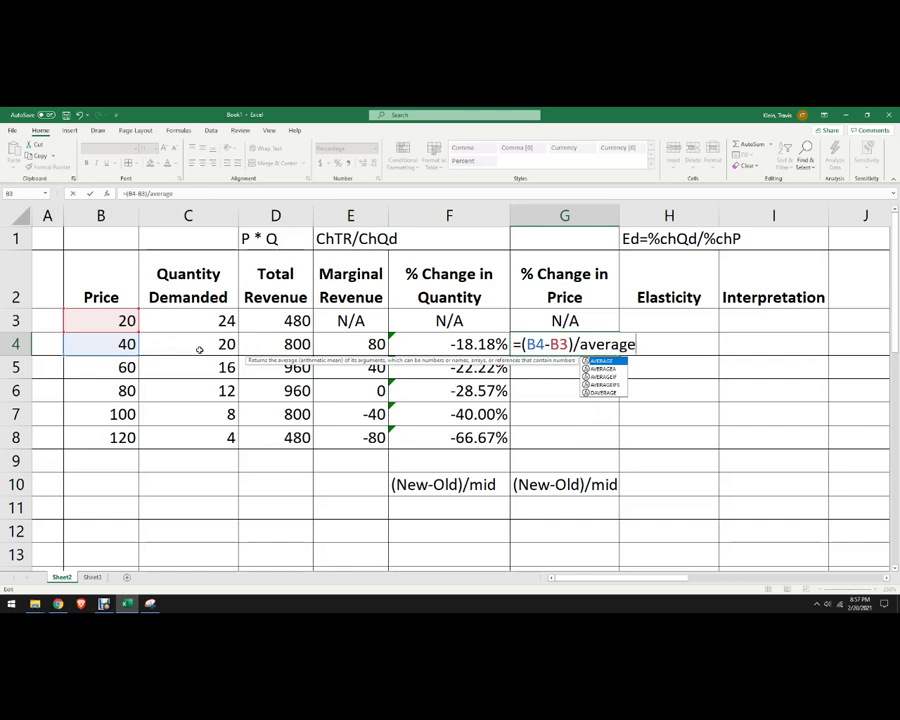
pyautogui.write('(')
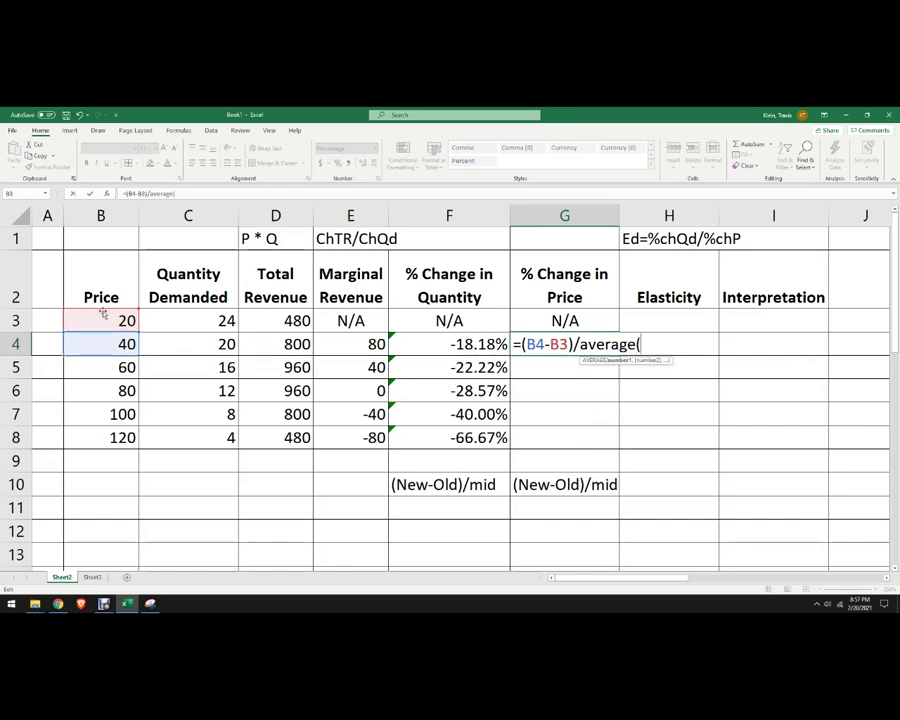
pyautogui.click(106, 331)
pyautogui.moveTo(106, 331); pyautogui.dragTo(106, 340)
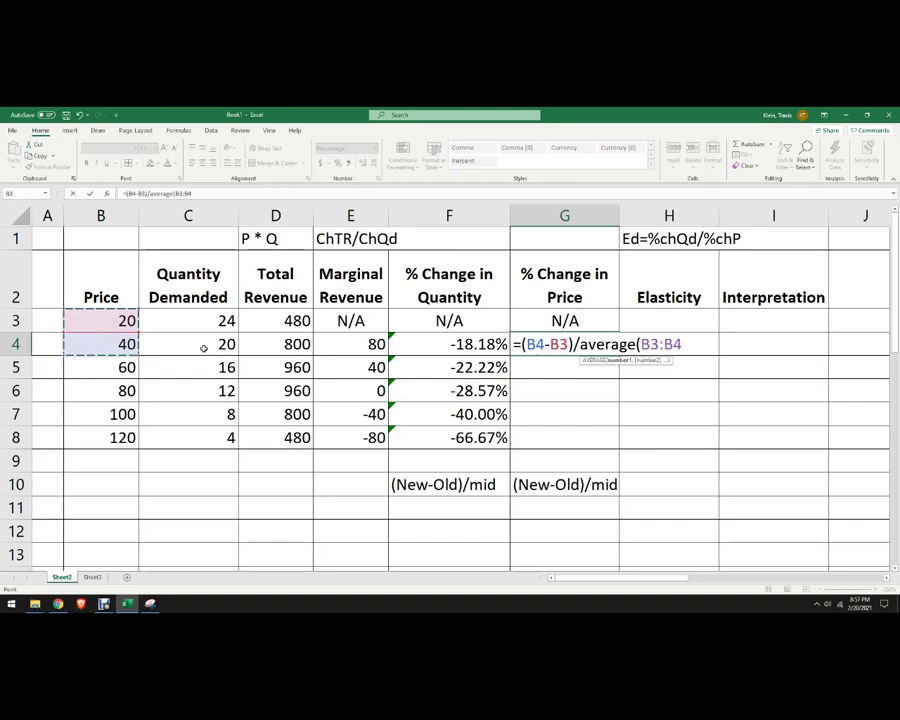
pyautogui.write(')')
pyautogui.press('Return')
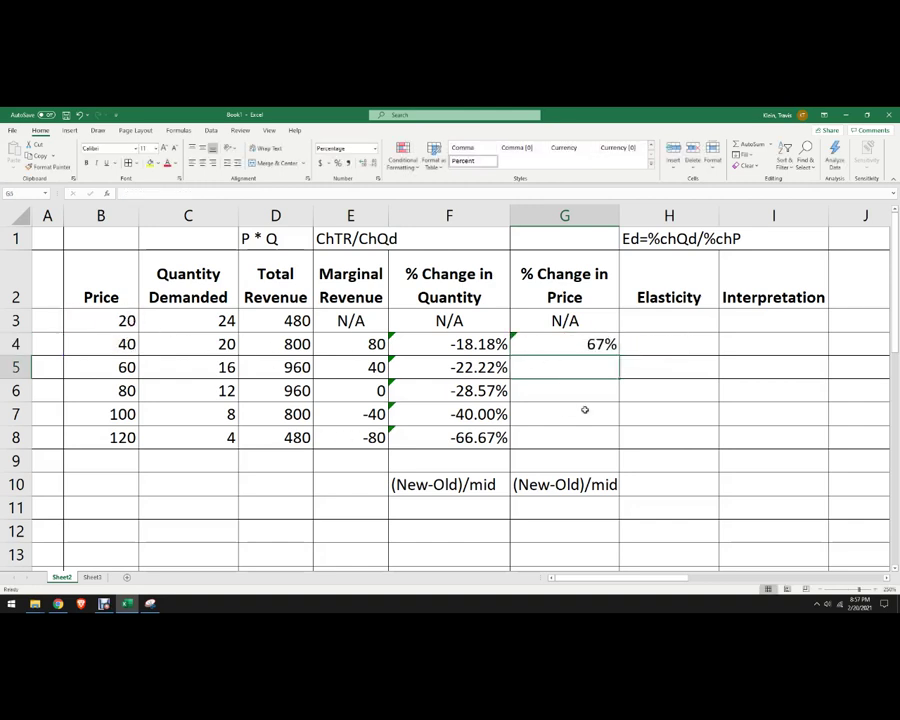
pyautogui.click(600, 343)
# - Fill % Change in Price down to G8 and ignore the error flags on F4:G8
pyautogui.doubleClick(618, 355)
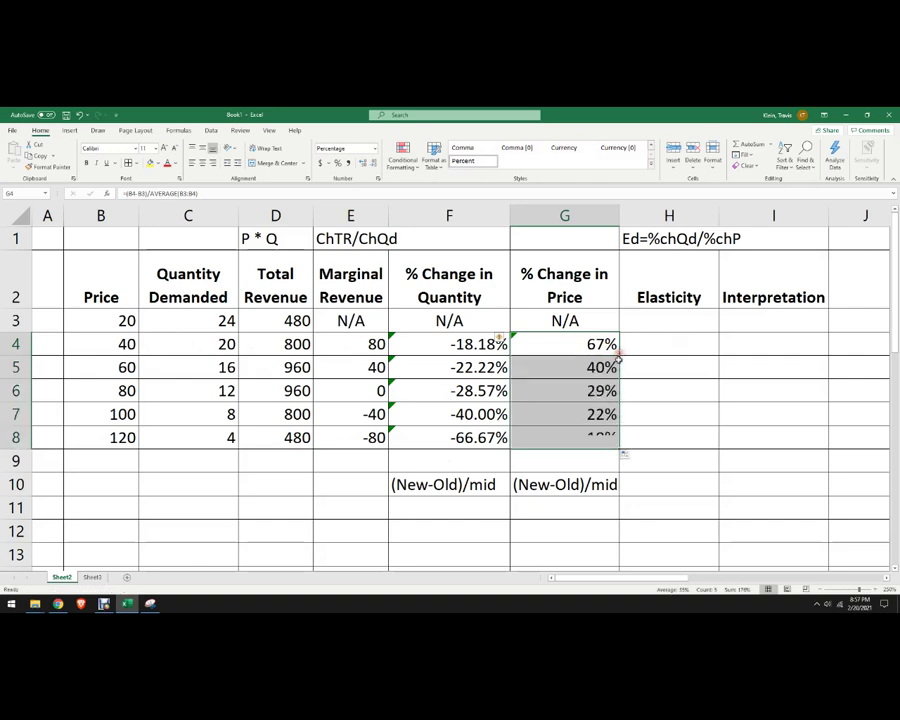
pyautogui.click(697, 421)
pyautogui.moveTo(446, 344); pyautogui.dragTo(550, 436)
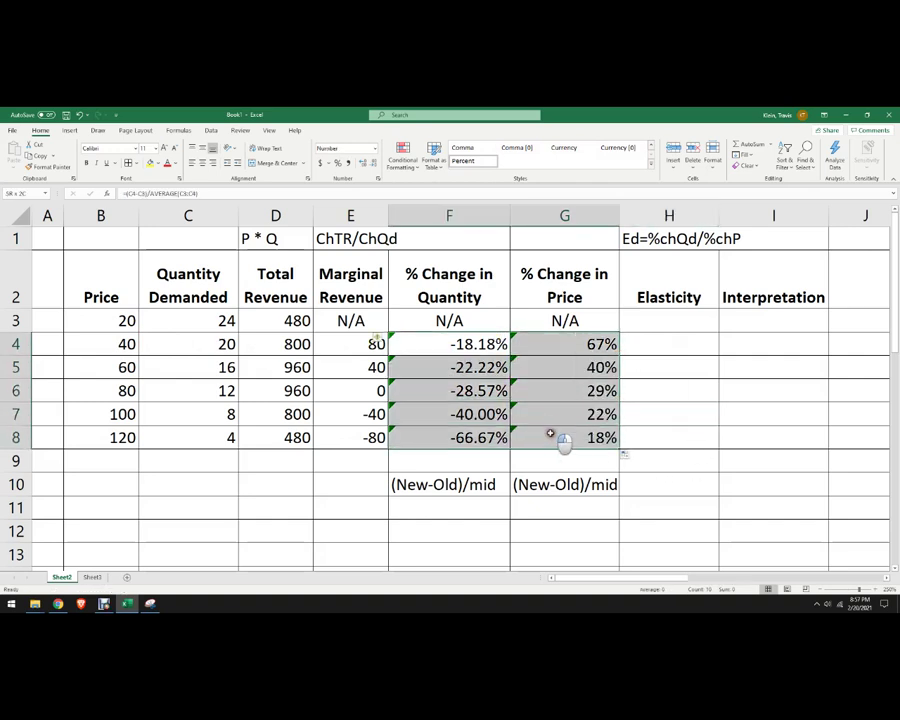
pyautogui.click(377, 341)
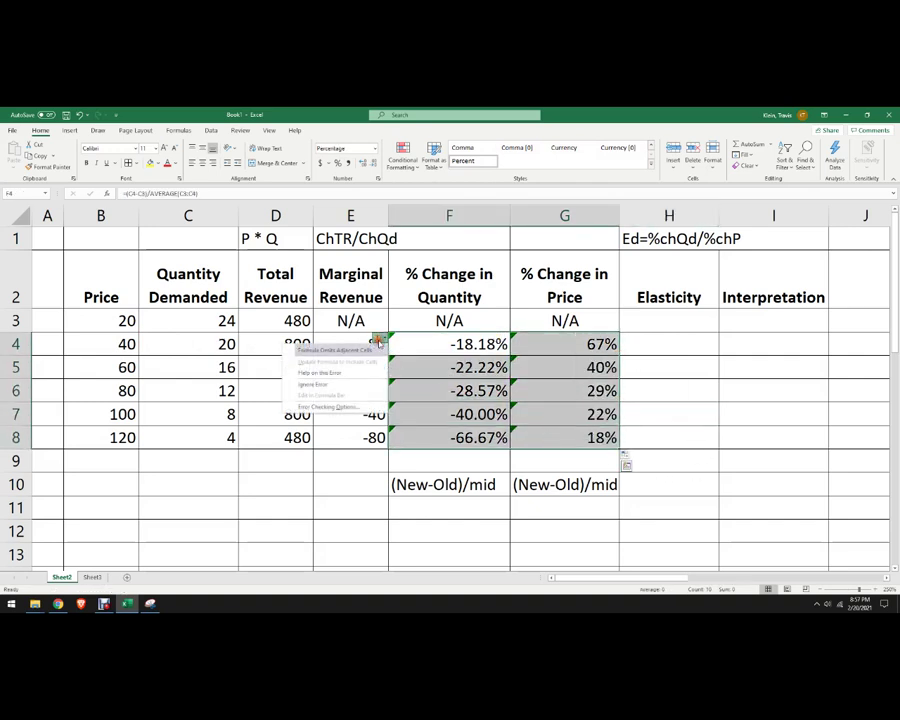
pyautogui.click(343, 385)
pyautogui.click(685, 434)
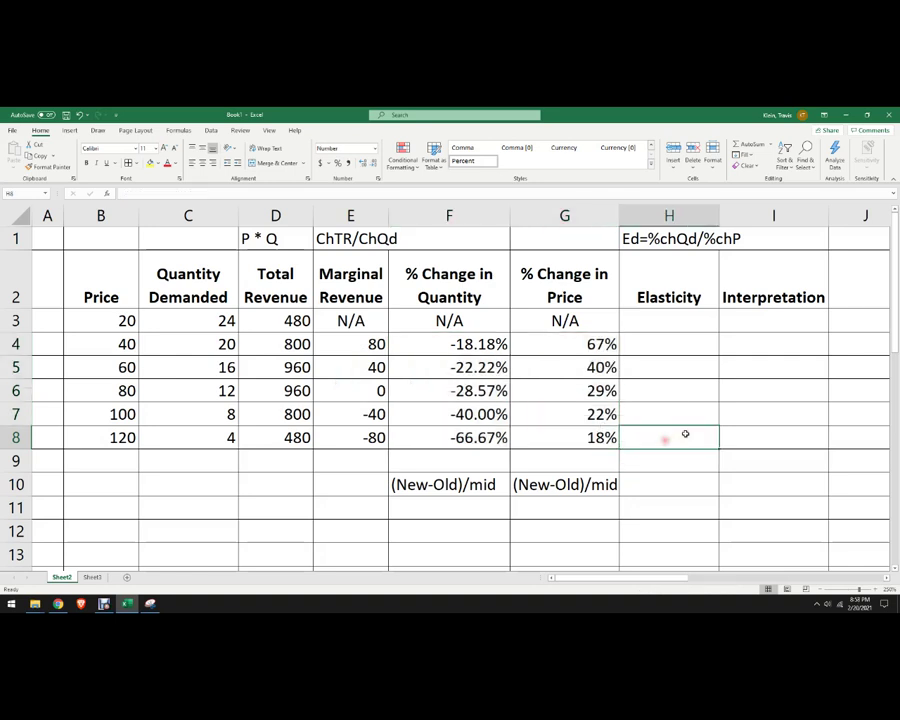
pyautogui.moveTo(476, 346); pyautogui.dragTo(485, 437)
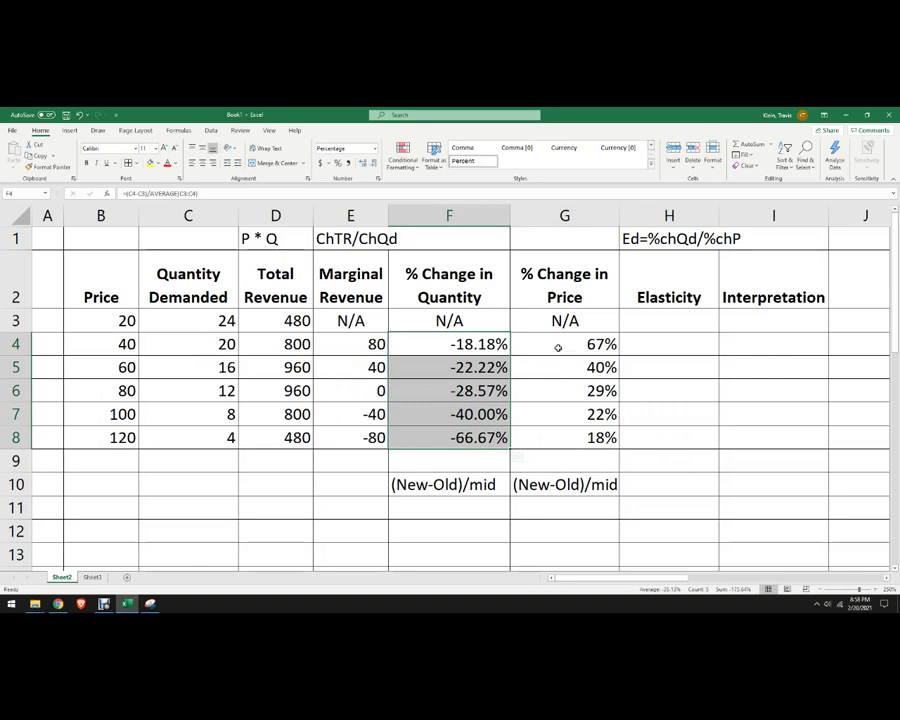
pyautogui.click(566, 417)
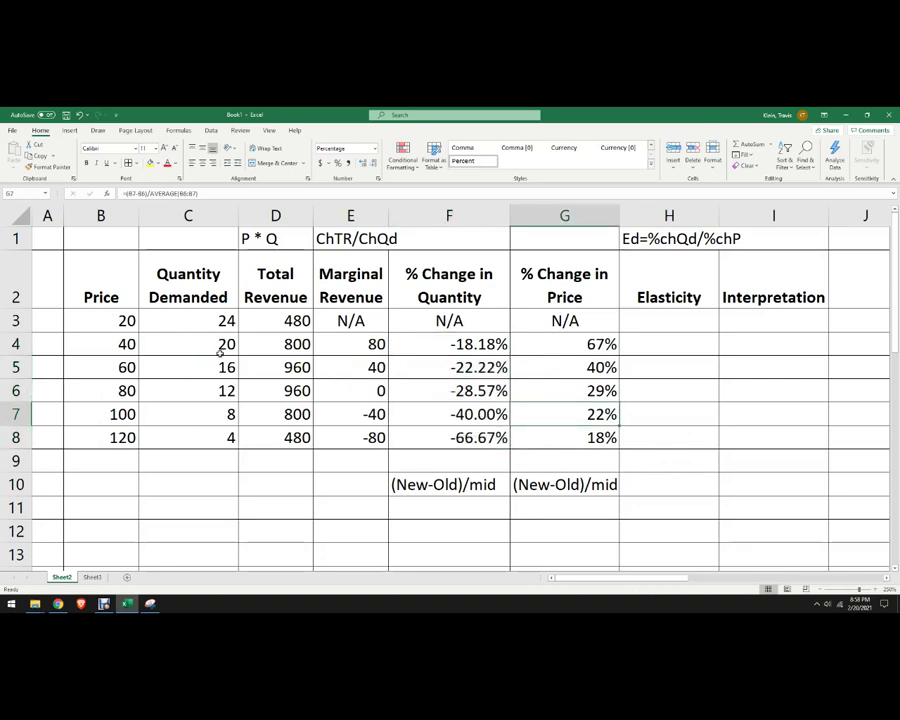
pyautogui.click(677, 342)
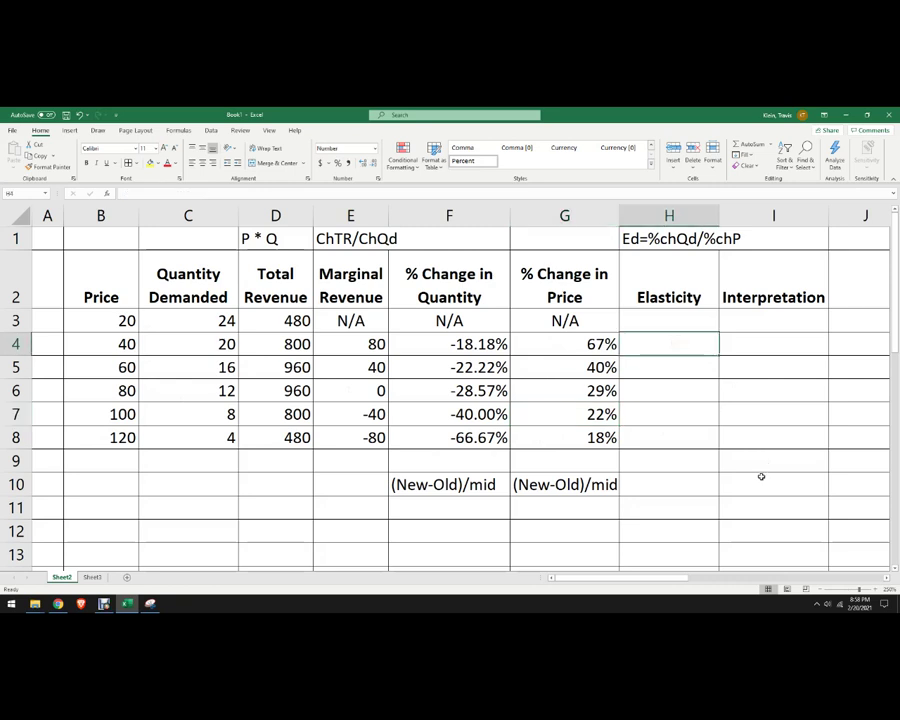
# - Enter =F4/G4 in H4 and fill it down to H8
pyautogui.write('=')
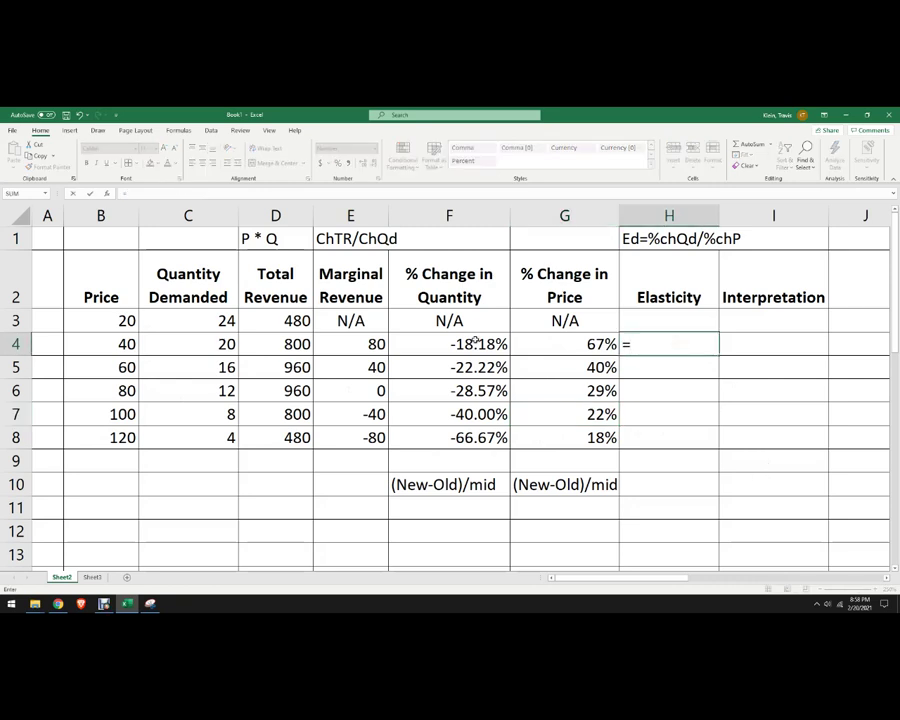
pyautogui.click(476, 343)
pyautogui.write('/')
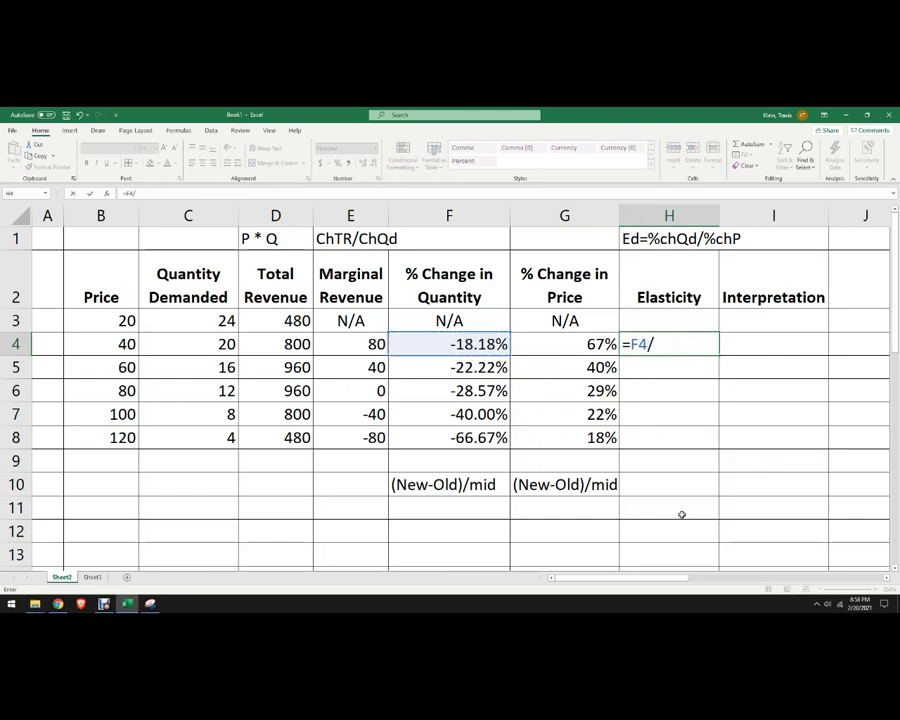
pyautogui.click(587, 345)
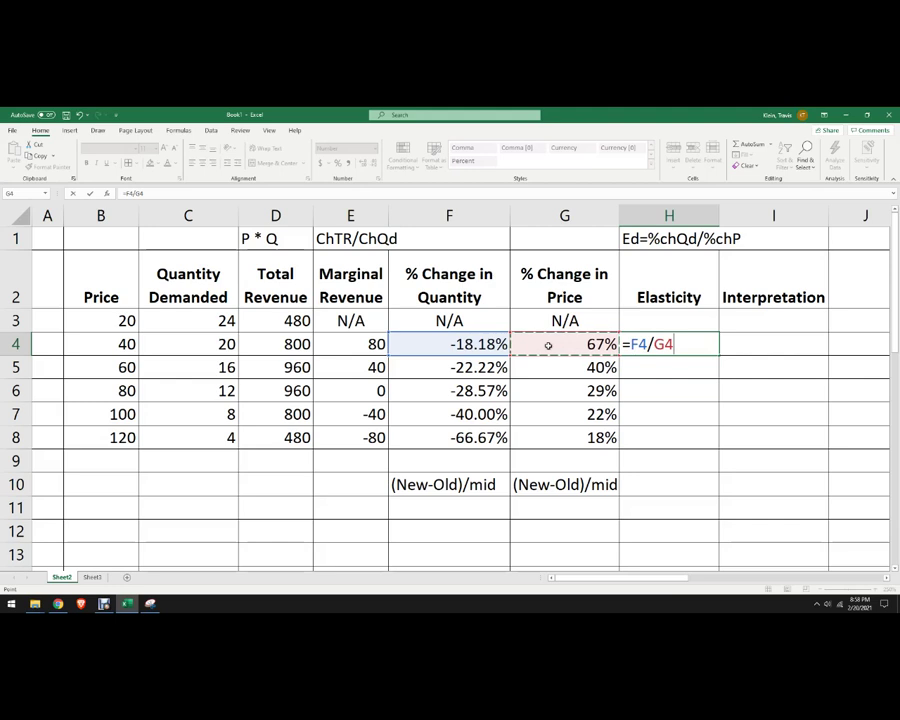
pyautogui.press('Return')
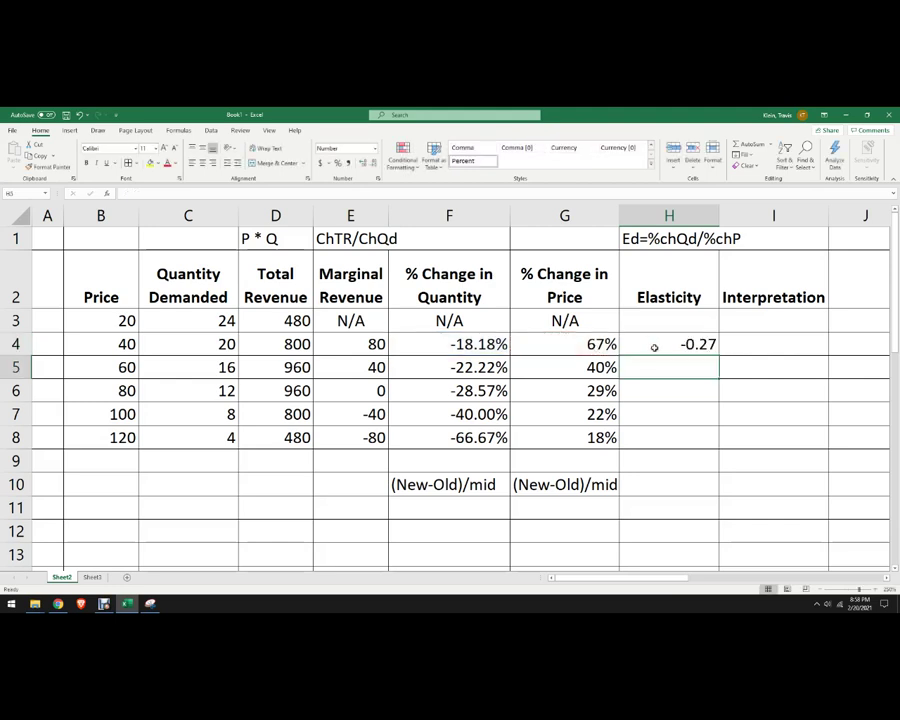
pyautogui.click(658, 344)
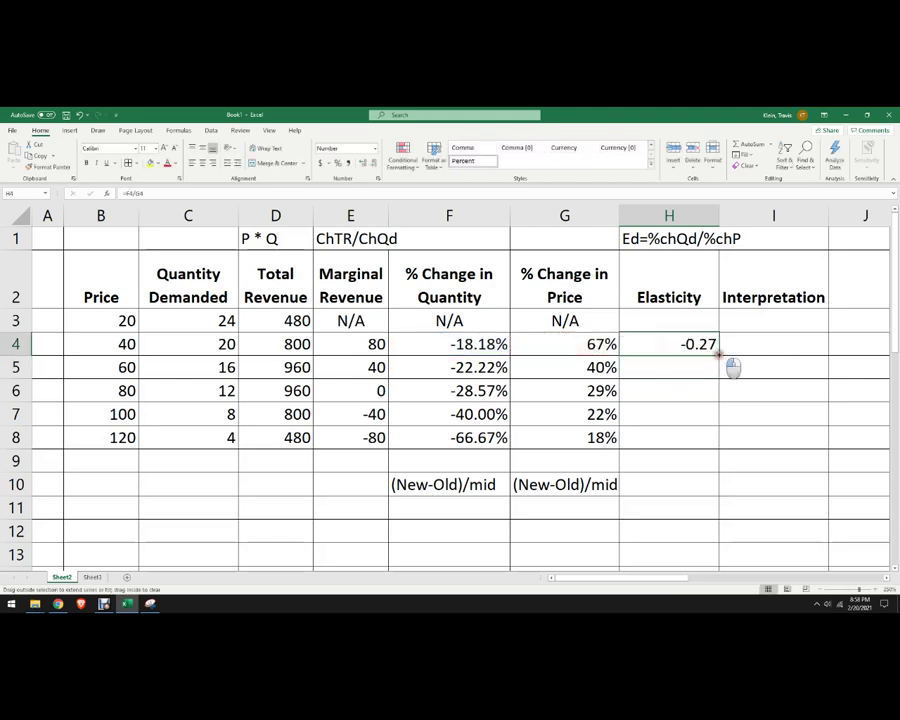
pyautogui.moveTo(718, 355); pyautogui.dragTo(713, 440)
pyautogui.click(699, 506)
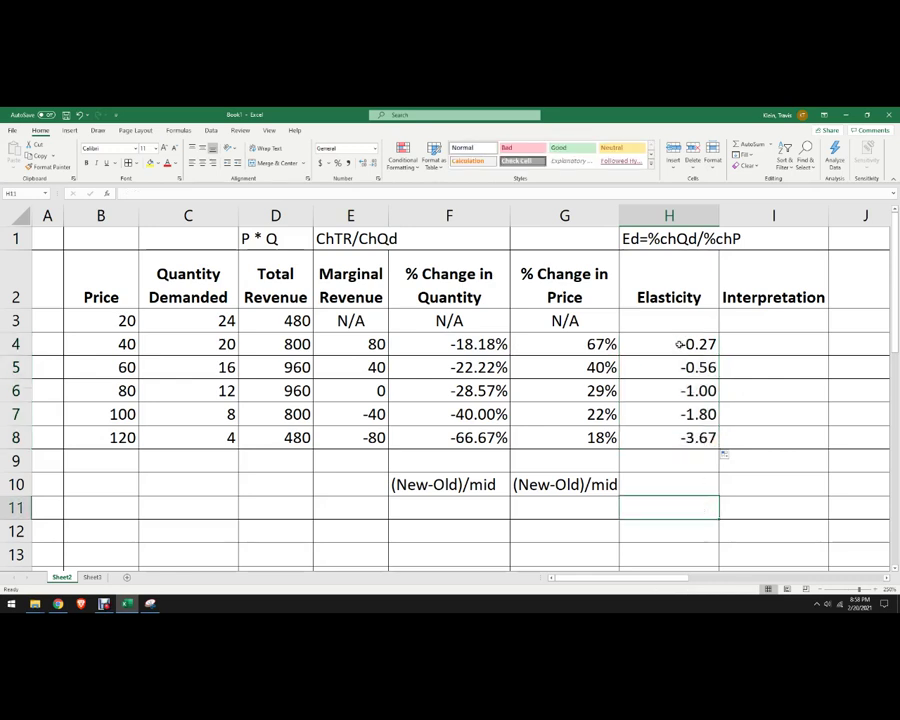
# - Wrap H4 in ABS for 0.27 and fill the absolute formula down to H8
pyautogui.click(679, 344)
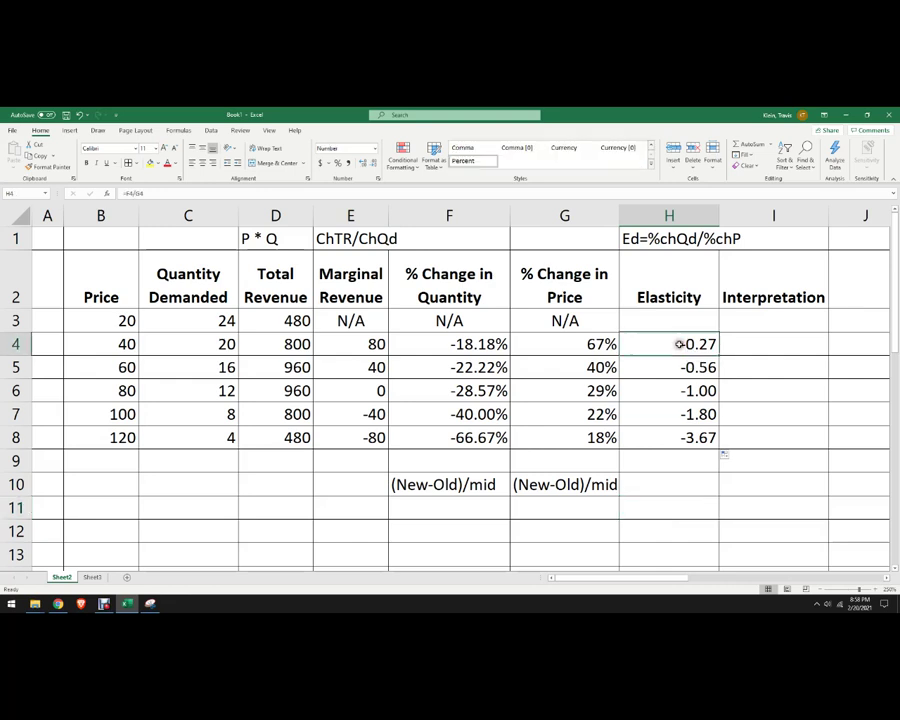
pyautogui.click(140, 192)
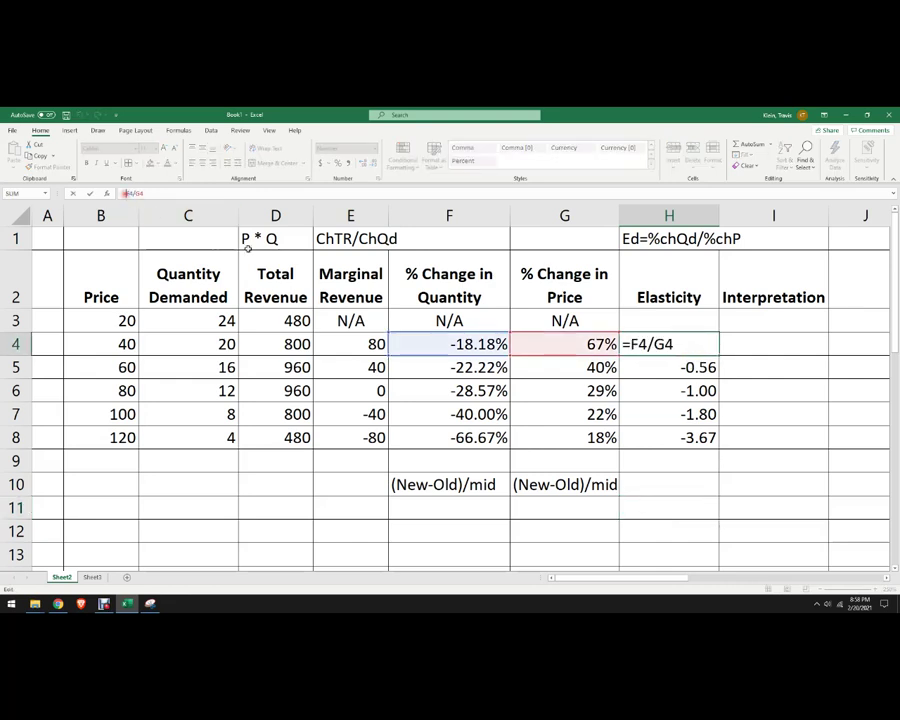
pyautogui.write('ab')
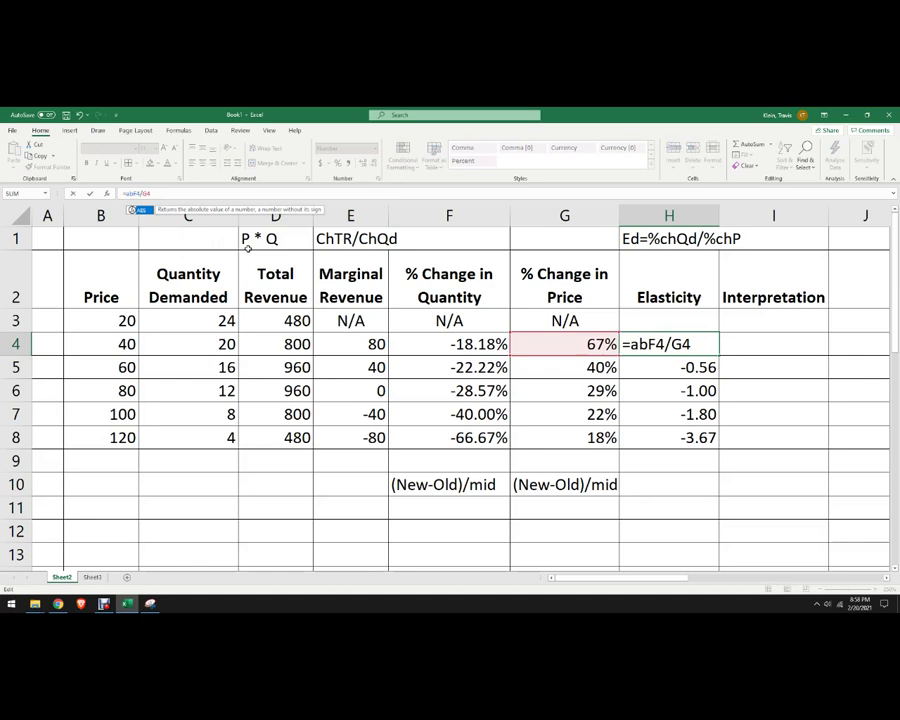
pyautogui.write('s')
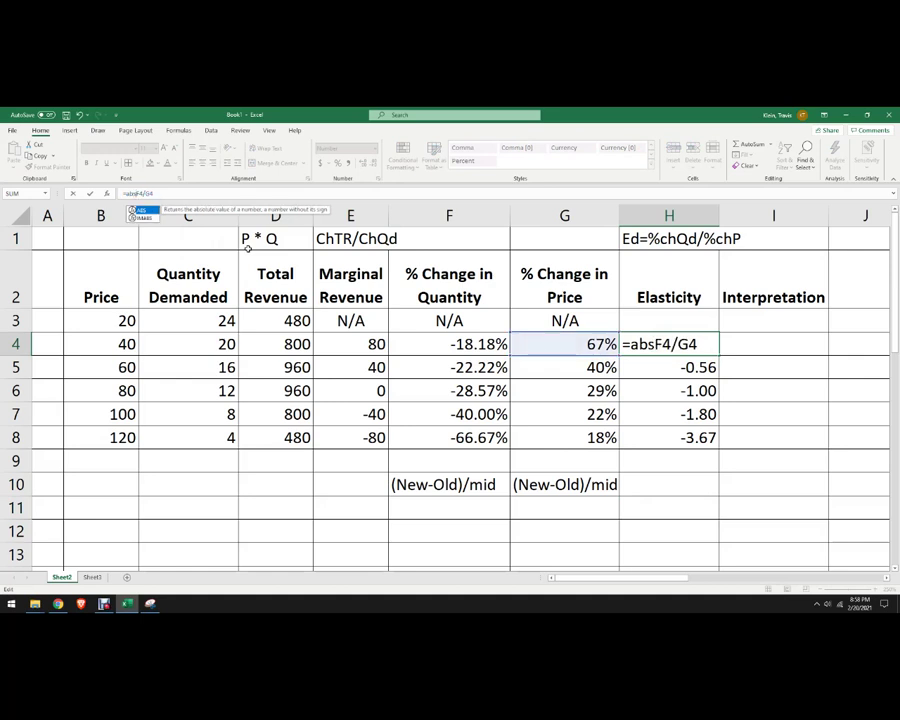
pyautogui.write('(')
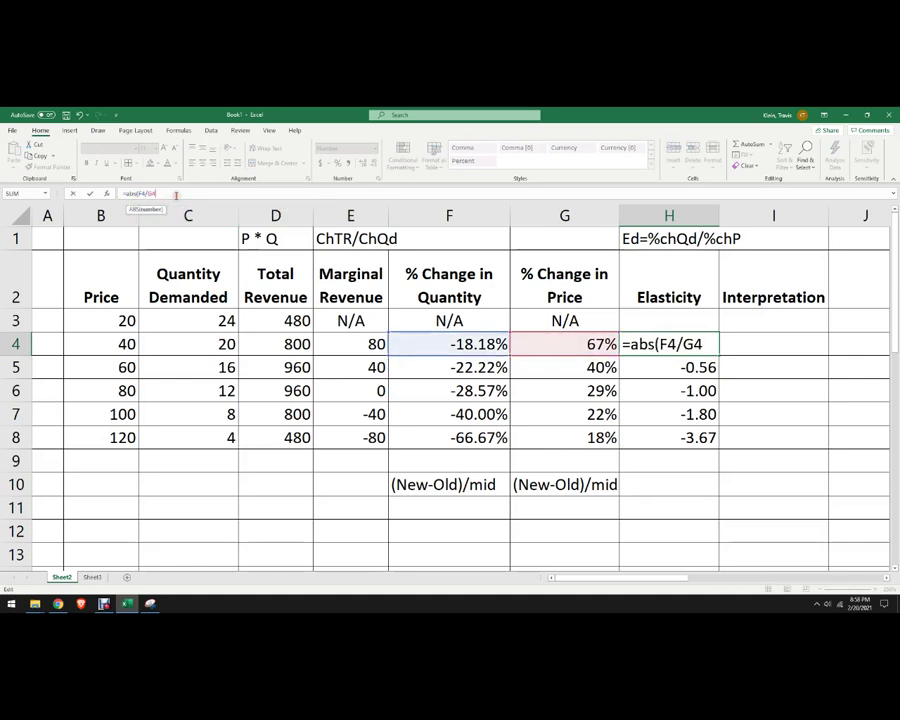
pyautogui.write(')')
pyautogui.press('Return')
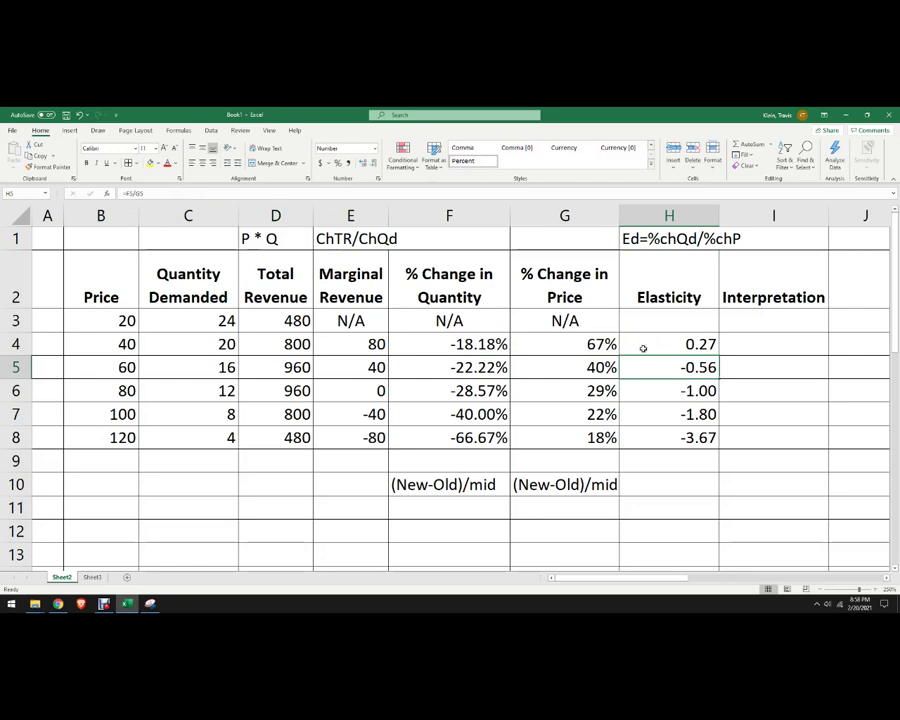
pyautogui.click(643, 348)
pyautogui.moveTo(717, 355); pyautogui.dragTo(727, 452)
pyautogui.click(704, 500)
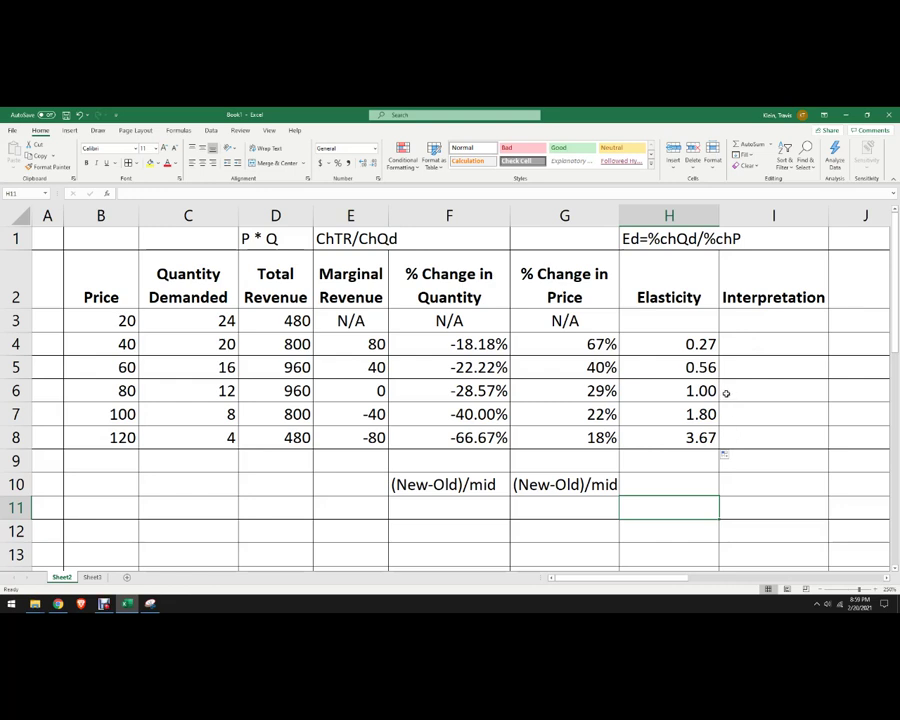
# - Select I4 beside the first elasticity value of 0.27
pyautogui.click(729, 346)
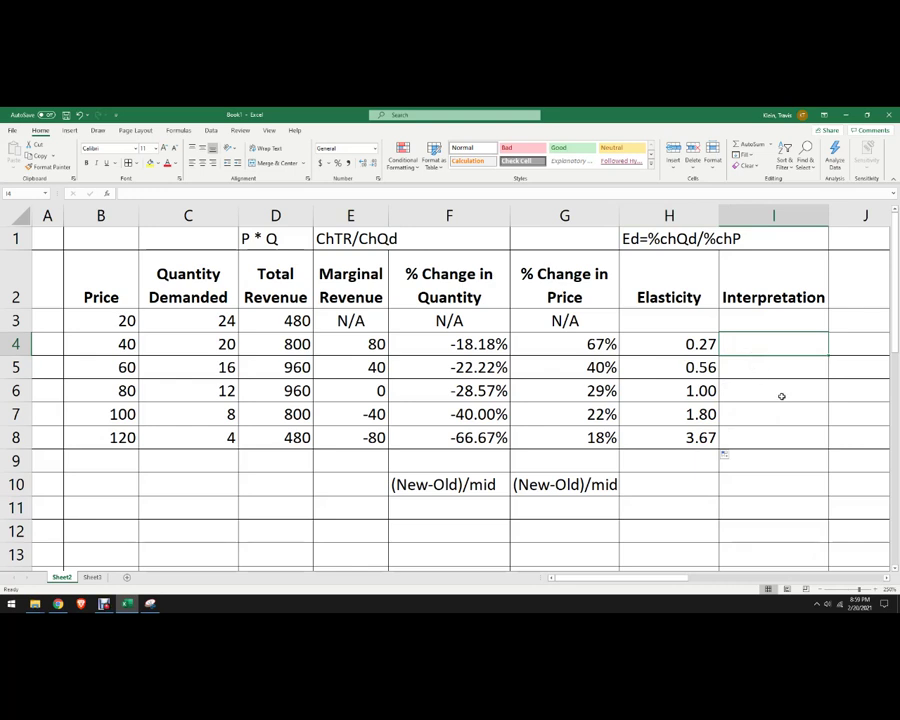
# - Label the first three Interpretation rows inelastic, inelastic and unit elastic
pyautogui.write('inelastic')
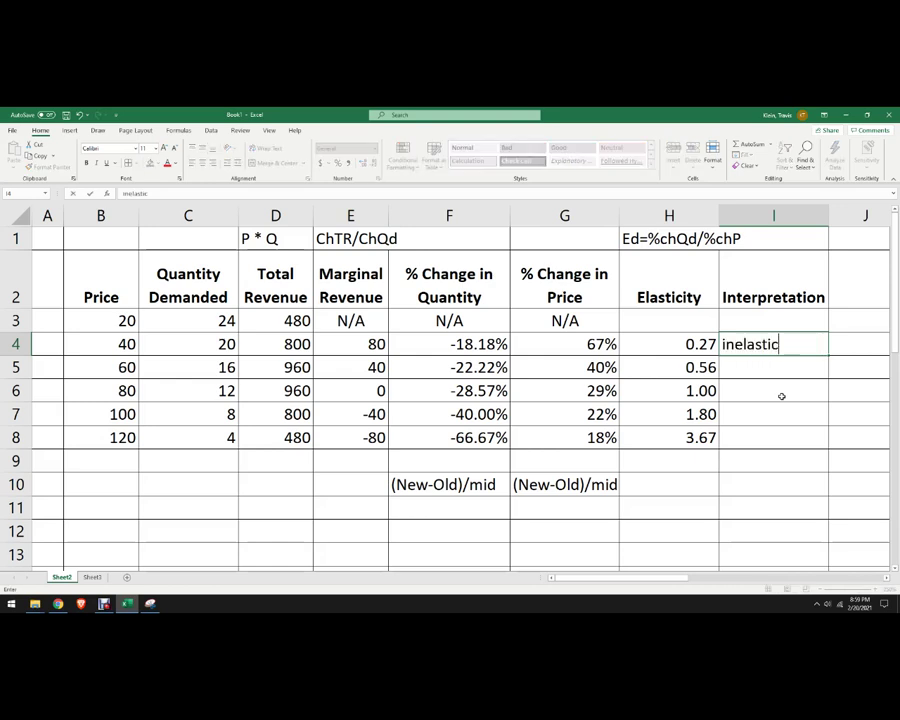
pyautogui.press('Return')
pyautogui.write('ineas')
pyautogui.press('BackSpace')
pyautogui.press('BackSpace')
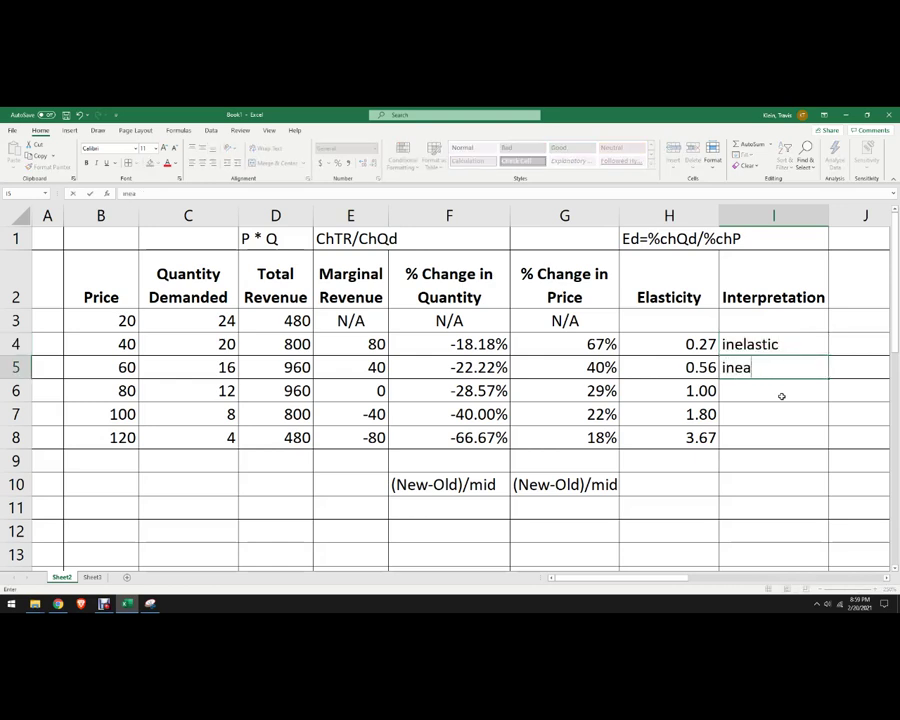
pyautogui.write('l')
pyautogui.press('Return')
pyautogui.hscroll(1, 781, 396)
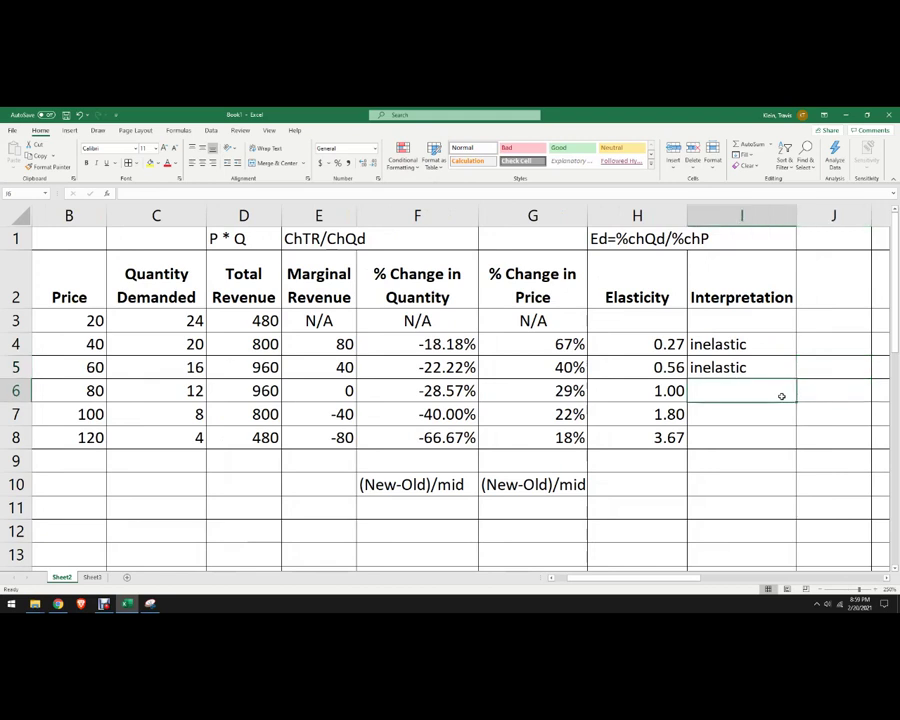
pyautogui.write('unit ')
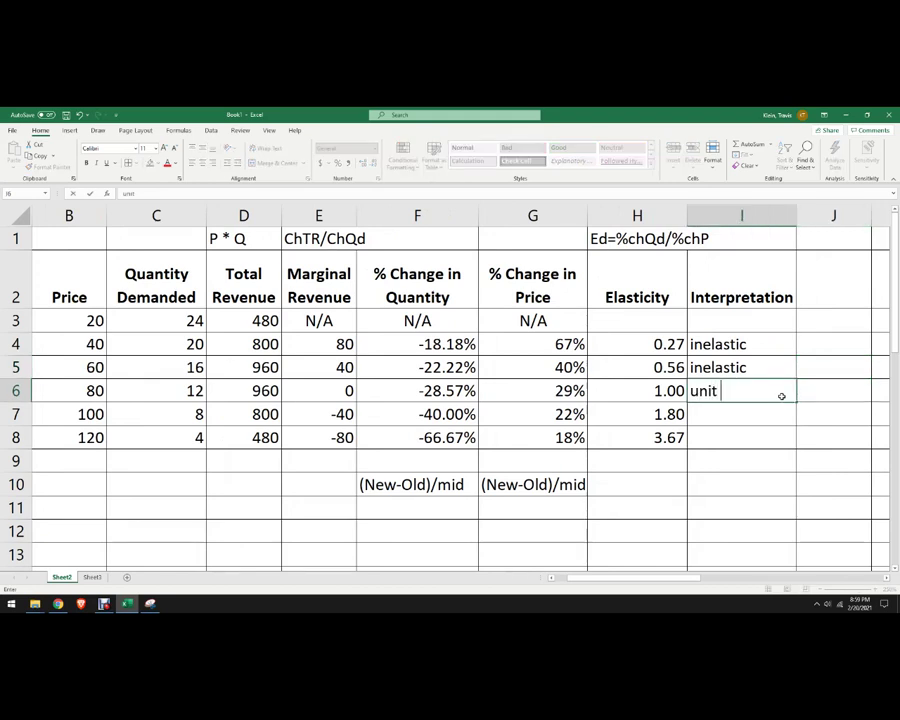
pyautogui.write('elastic')
pyautogui.press('Return')
# - Label rows 7 and 8 (elasticity 3.67) elastic, then step off the table
pyautogui.write('elastic')
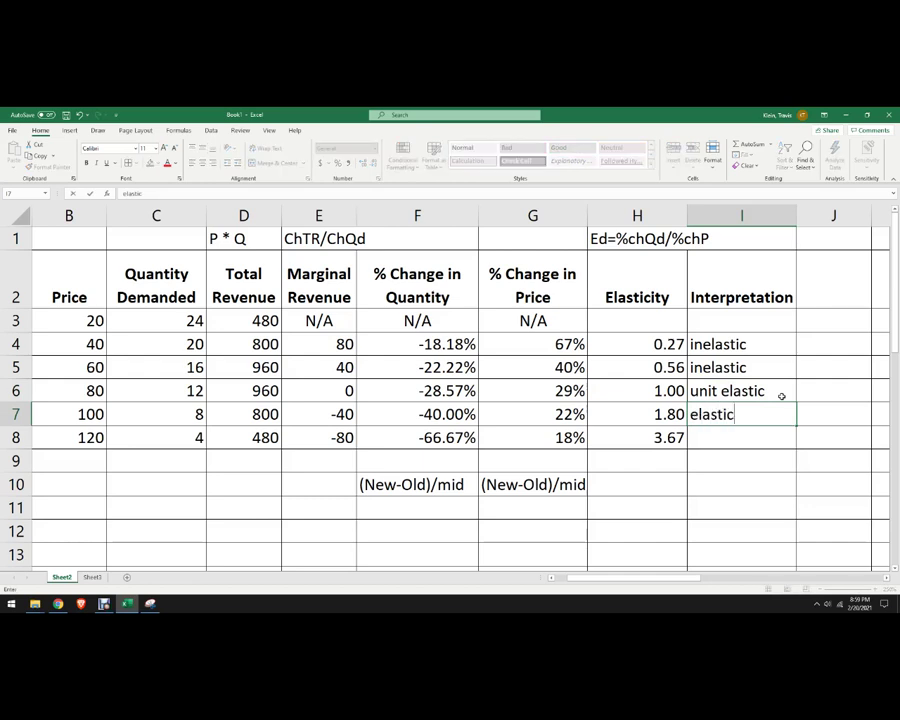
pyautogui.press('Return')
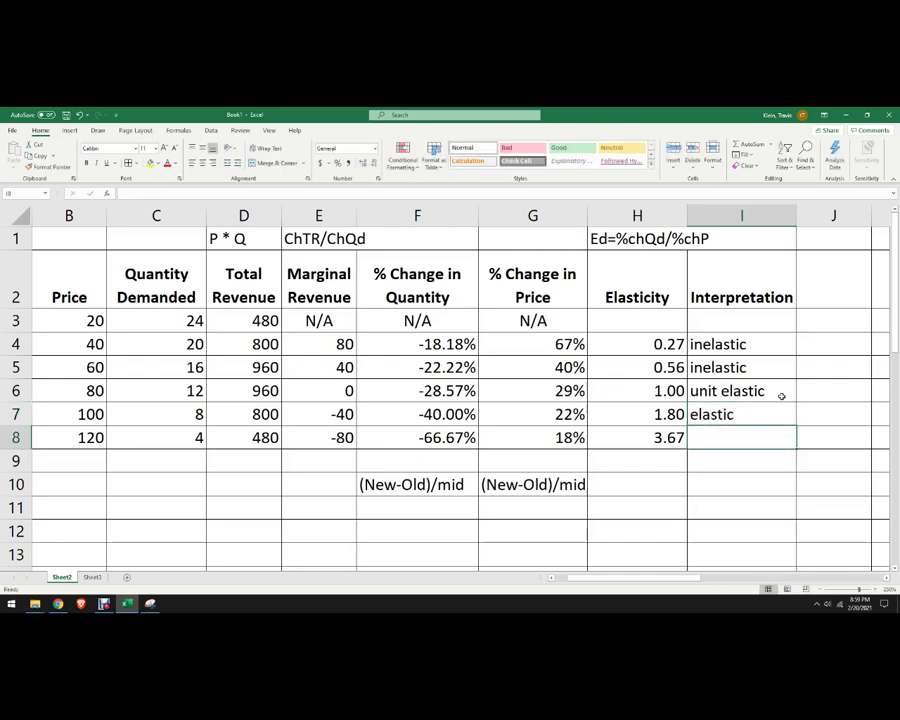
pyautogui.write('elastic')
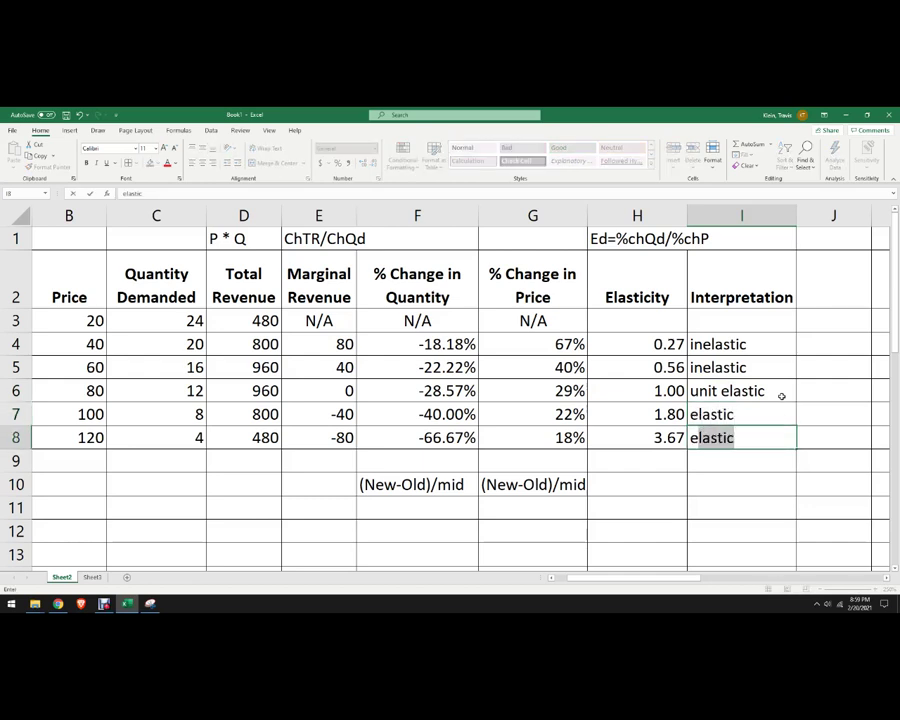
pyautogui.press('Tab')
pyautogui.click(761, 462)
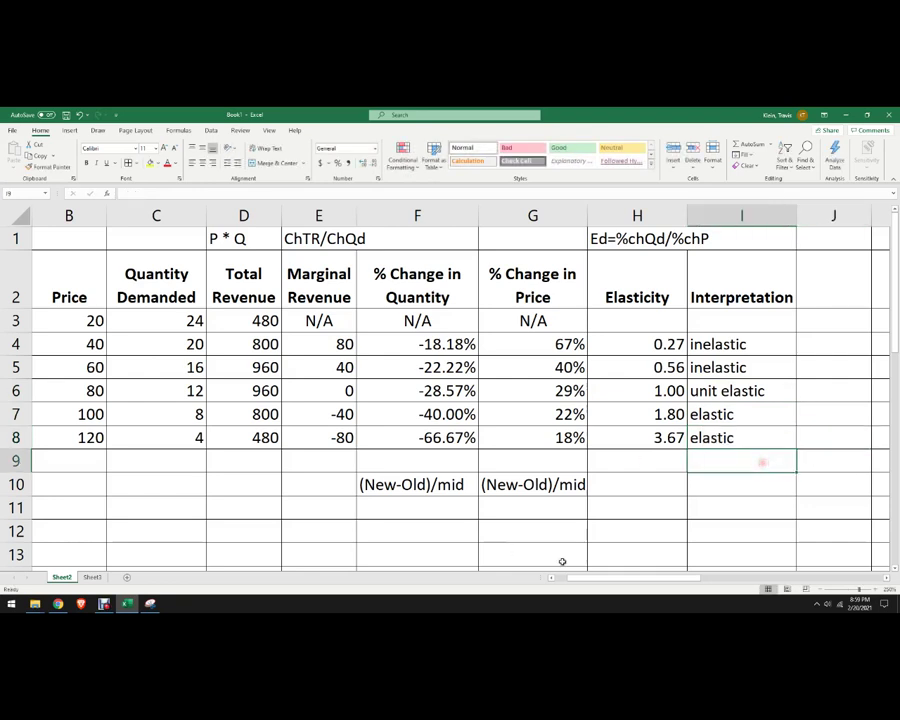
pyautogui.moveTo(580, 577); pyautogui.dragTo(573, 577)
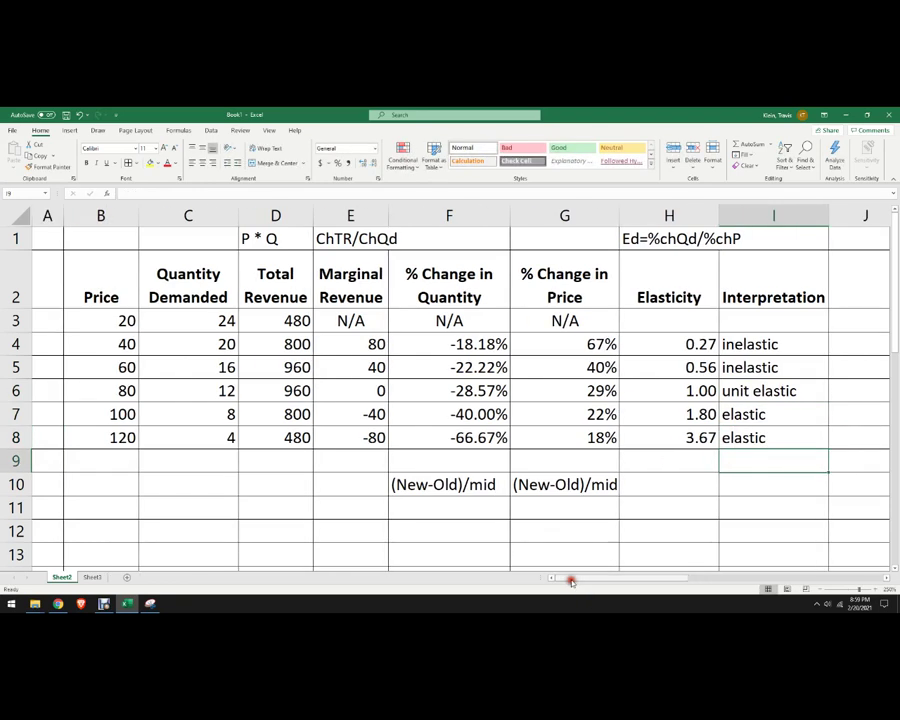
pyautogui.click(345, 502)
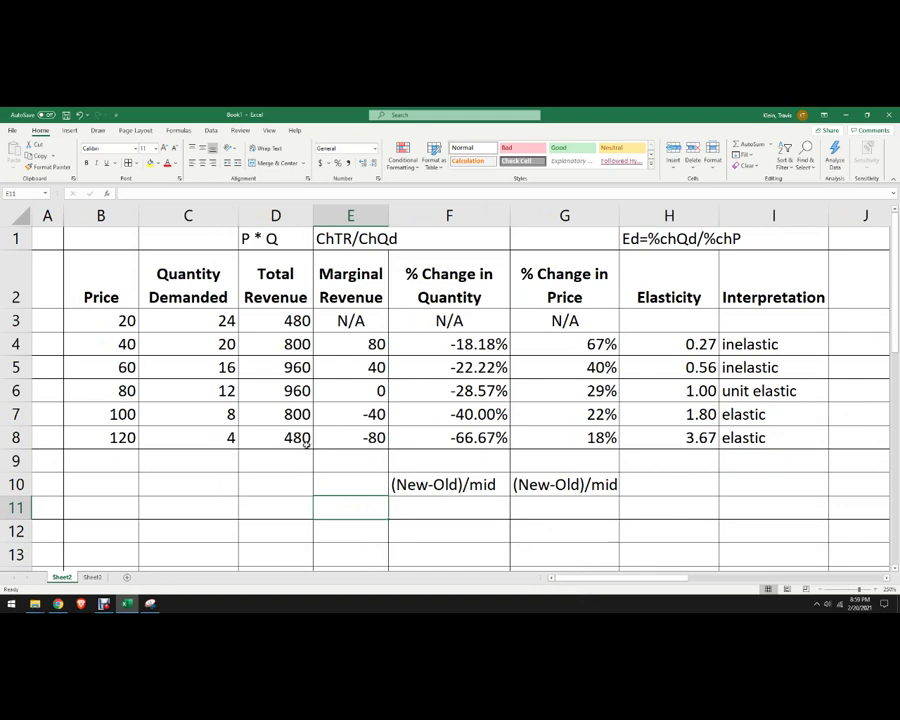
# - Change the first three prices in B3:B5 to 10, 50 and 100
pyautogui.click(187, 345)
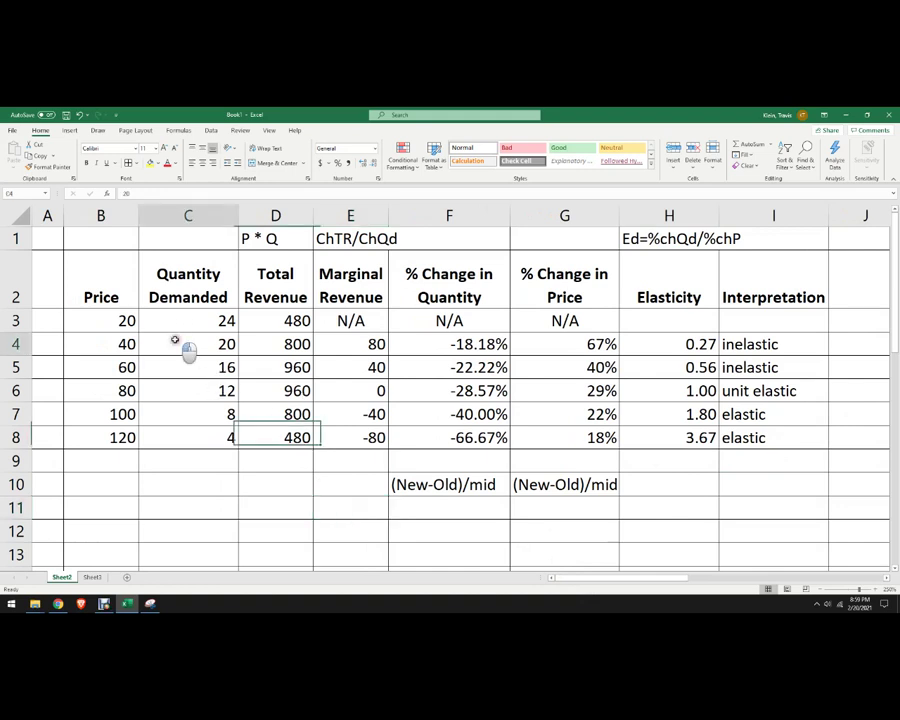
pyautogui.click(122, 320)
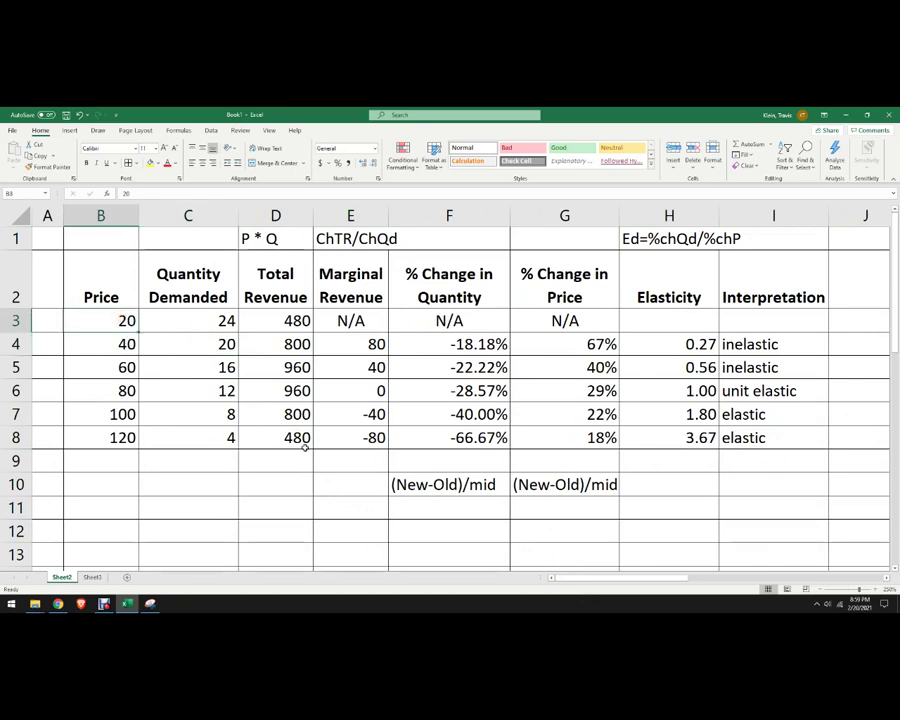
pyautogui.write('10')
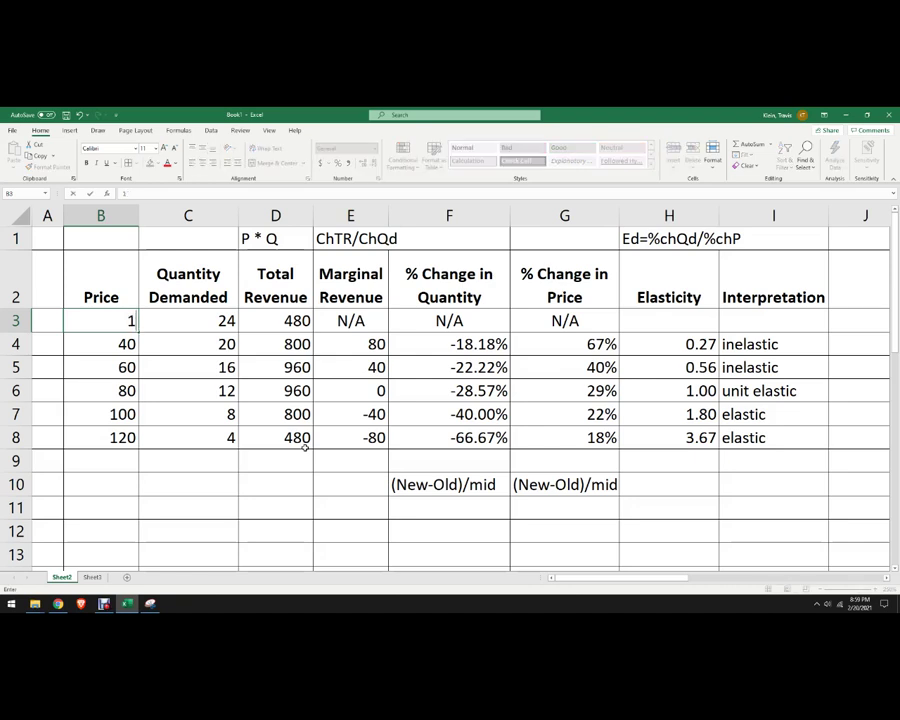
pyautogui.press('Return')
pyautogui.write('50')
pyautogui.press('Return')
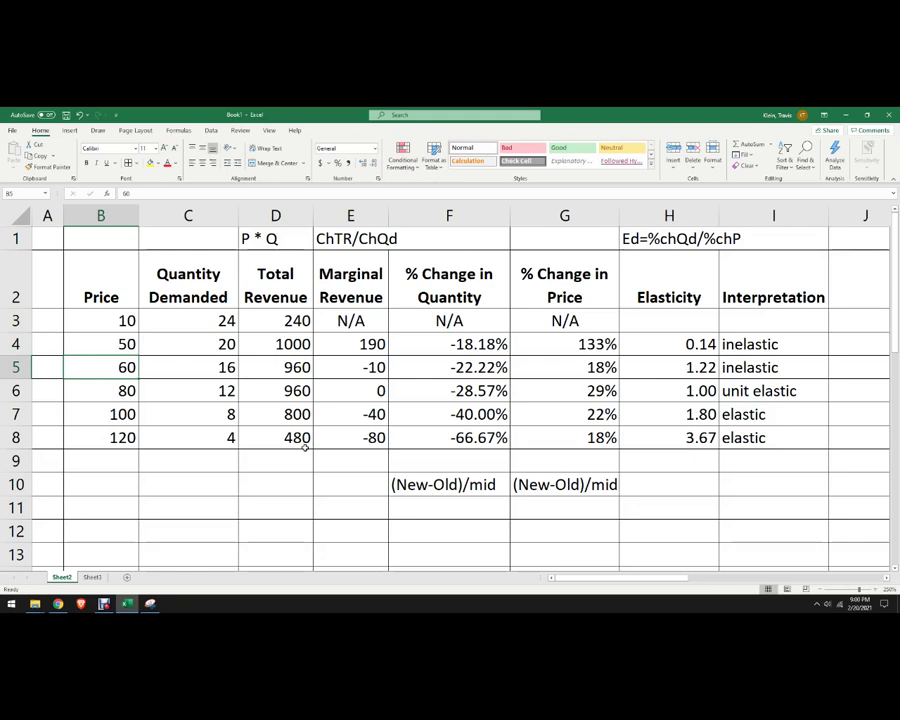
pyautogui.write('100')
pyautogui.press('Return')
# - Change the remaining prices in B6:B8 to 160, 240 and 320
pyautogui.write('15')
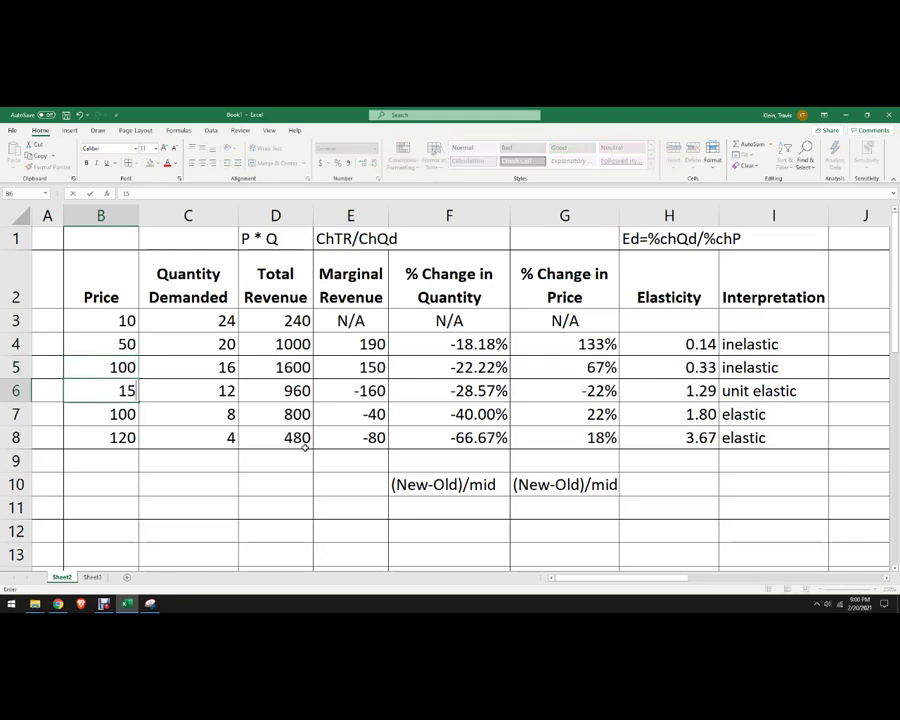
pyautogui.press('BackSpace')
pyautogui.write('60')
pyautogui.press('Return')
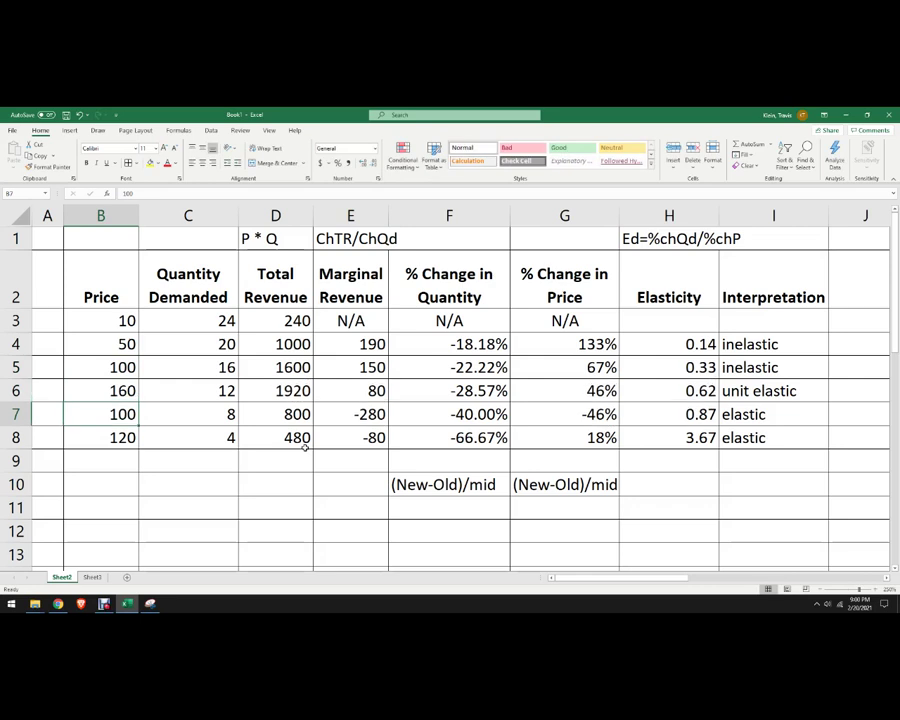
pyautogui.write('240')
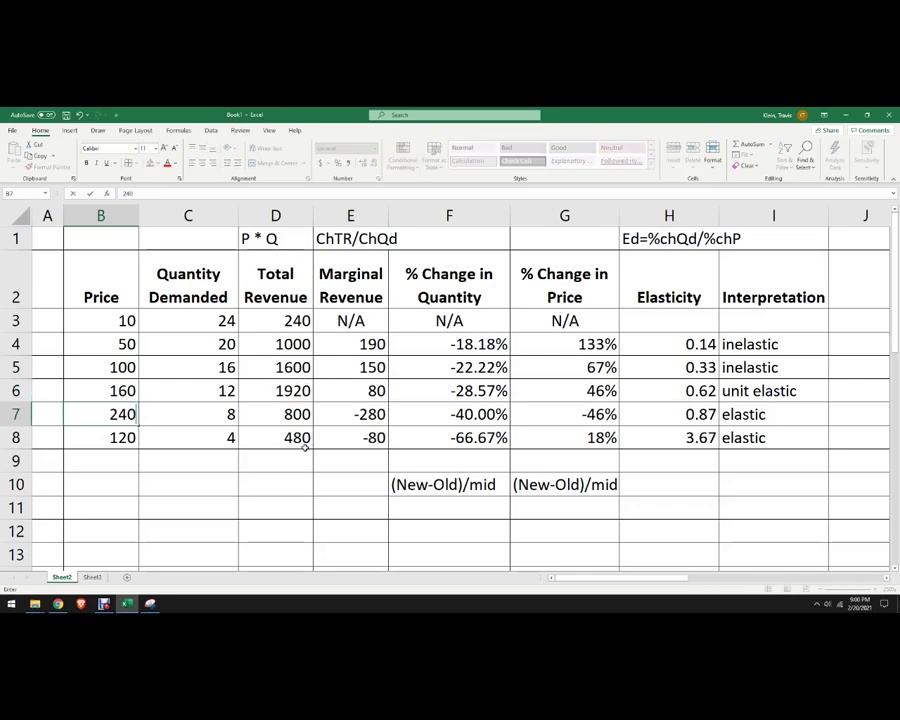
pyautogui.press('Return')
pyautogui.write('32')
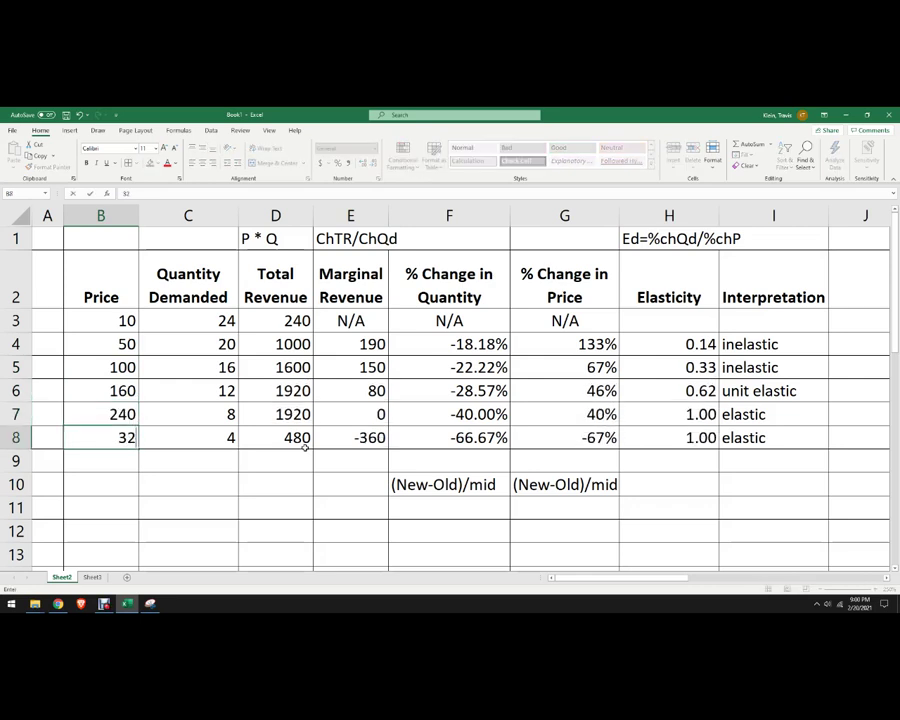
pyautogui.write('0')
pyautogui.press('Return')
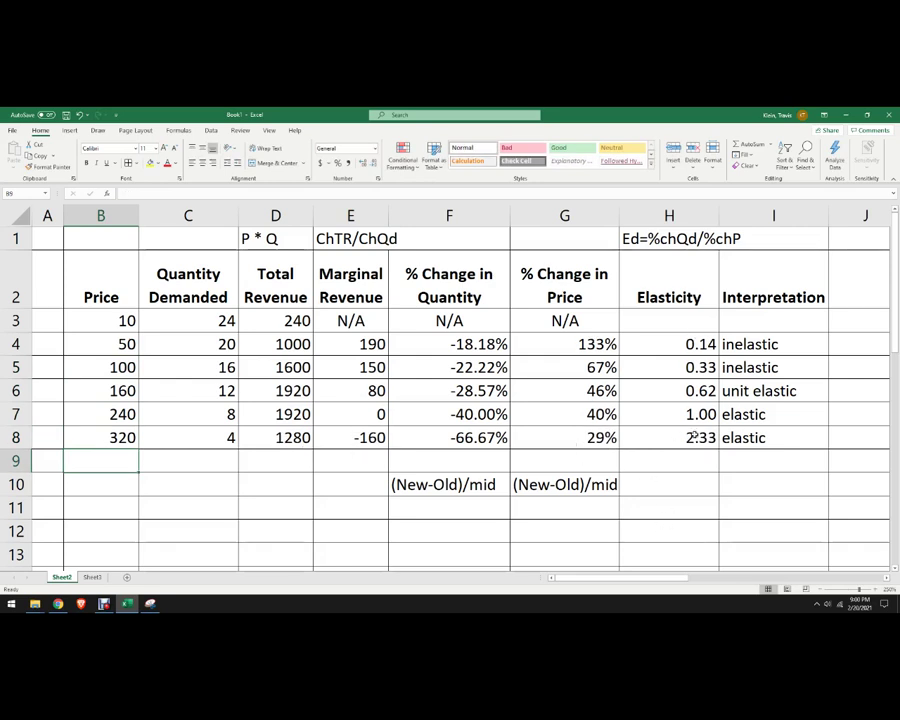
# - Clear the old Interpretation labels in I4:I8
pyautogui.moveTo(745, 344); pyautogui.dragTo(744, 432)
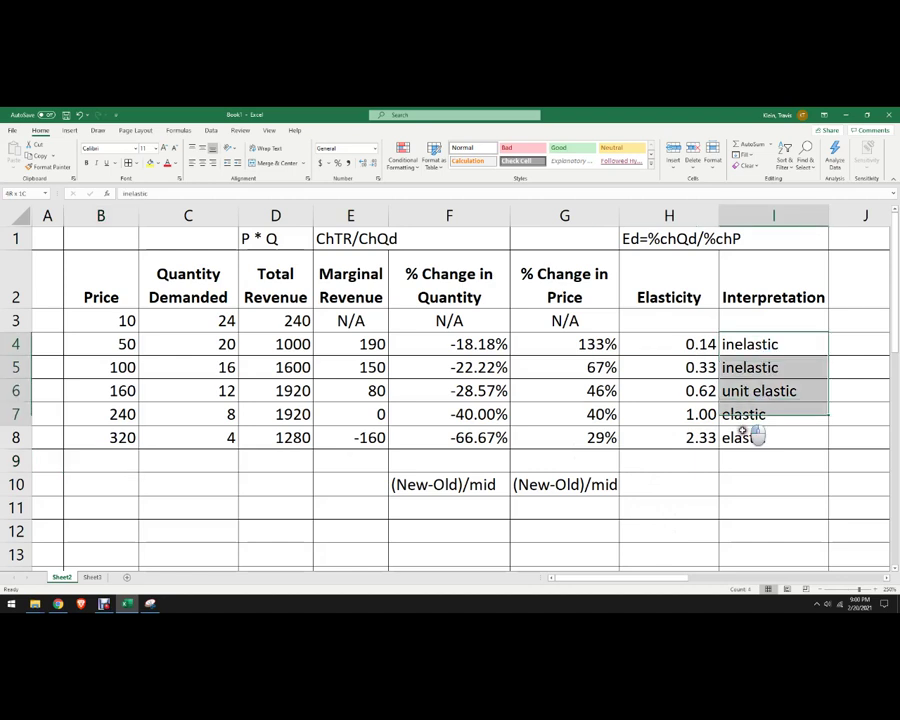
pyautogui.press('Delete')
pyautogui.click(745, 476)
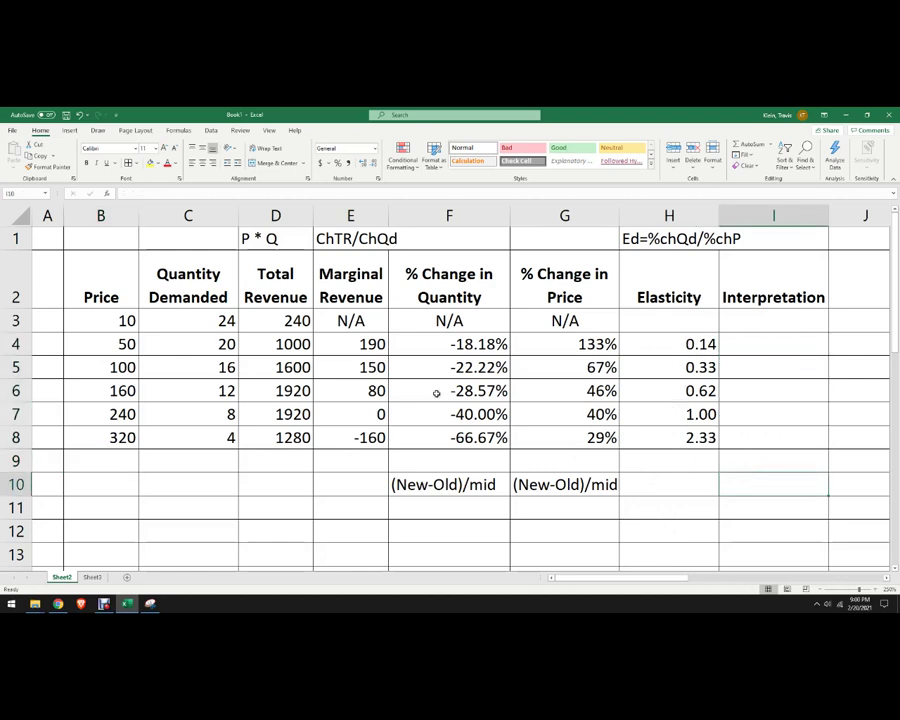
pyautogui.click(215, 324)
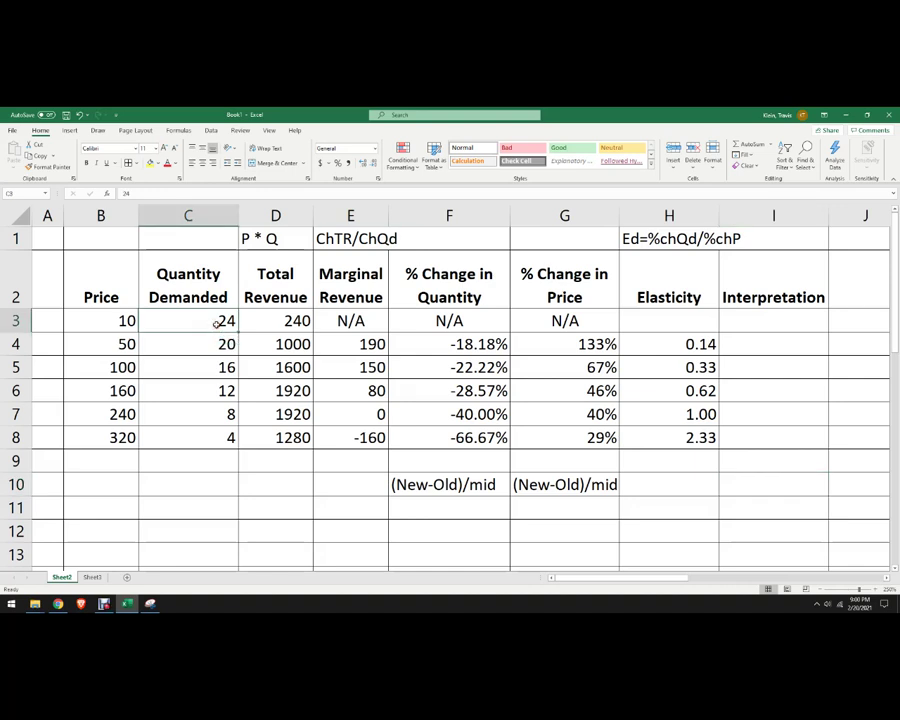
# - Set the first two quantities in C3:C4 to 240 and 180
pyautogui.write('24')
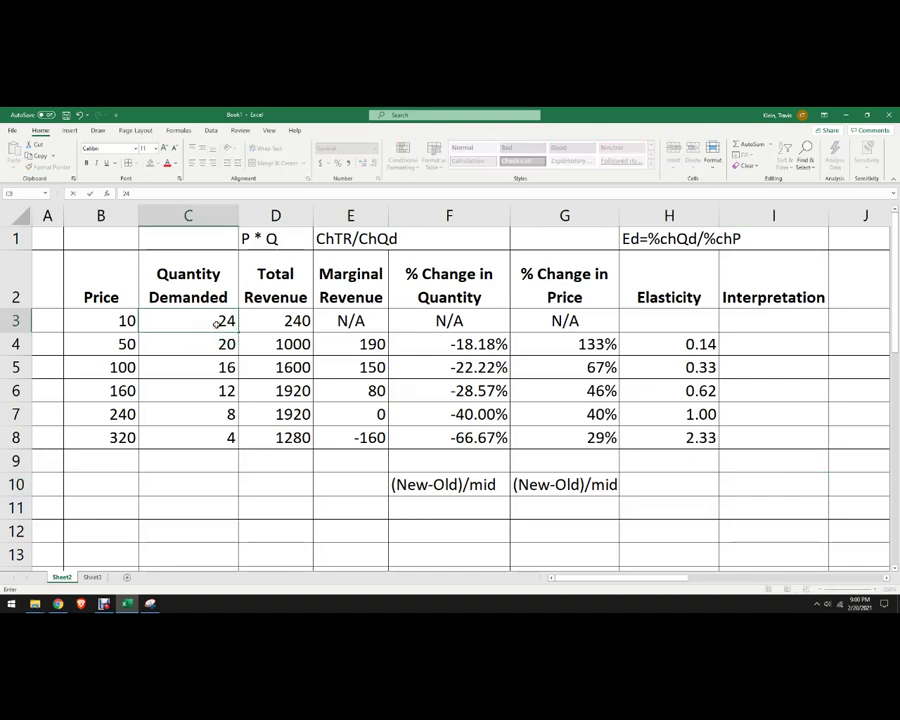
pyautogui.write('0')
pyautogui.press('Return')
pyautogui.write('200')
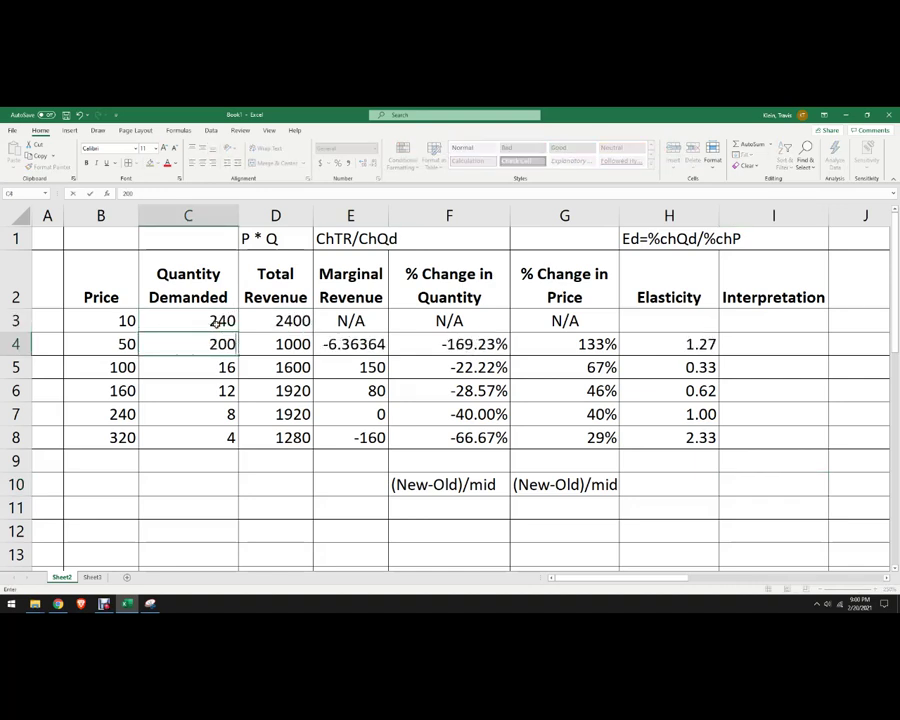
pyautogui.press('Return')
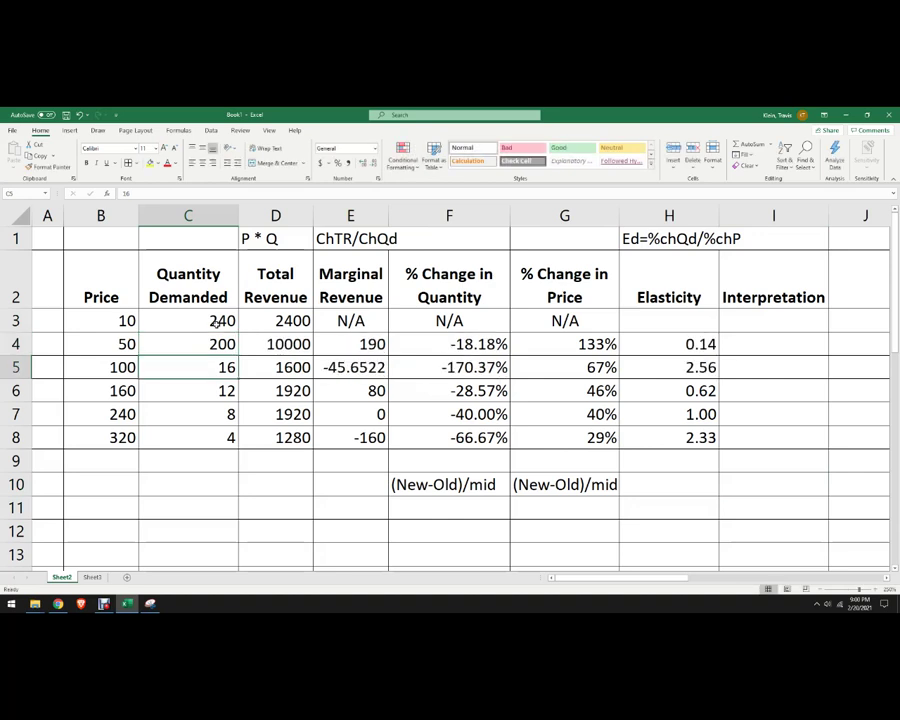
pyautogui.press('Up')
pyautogui.write('180')
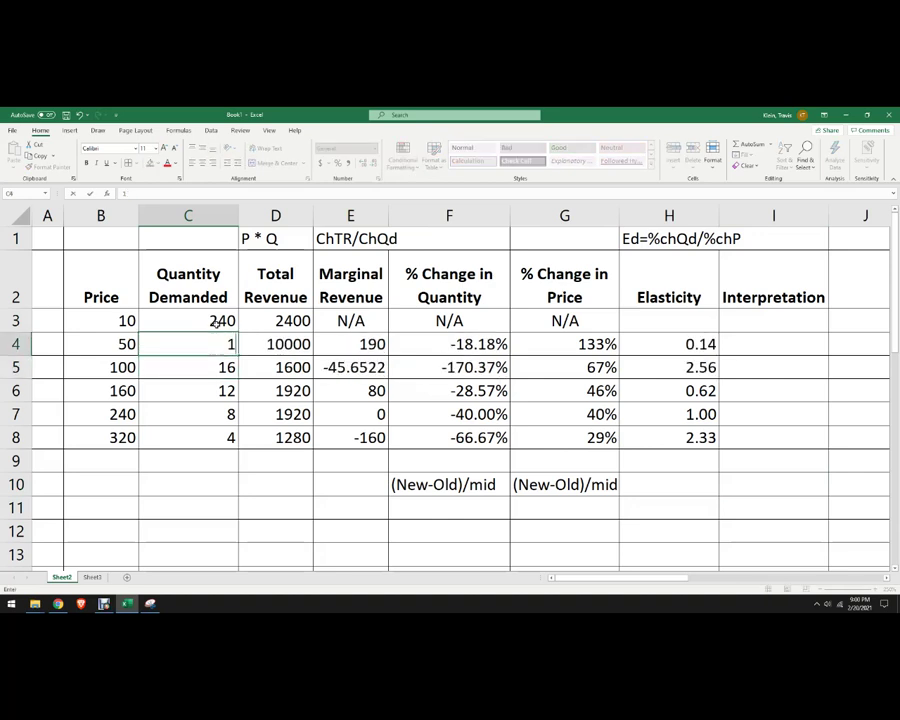
pyautogui.press('Return')
# - Set the remaining quantities in C5:C8 to 165, 120, 100 and 40
pyautogui.write('160')
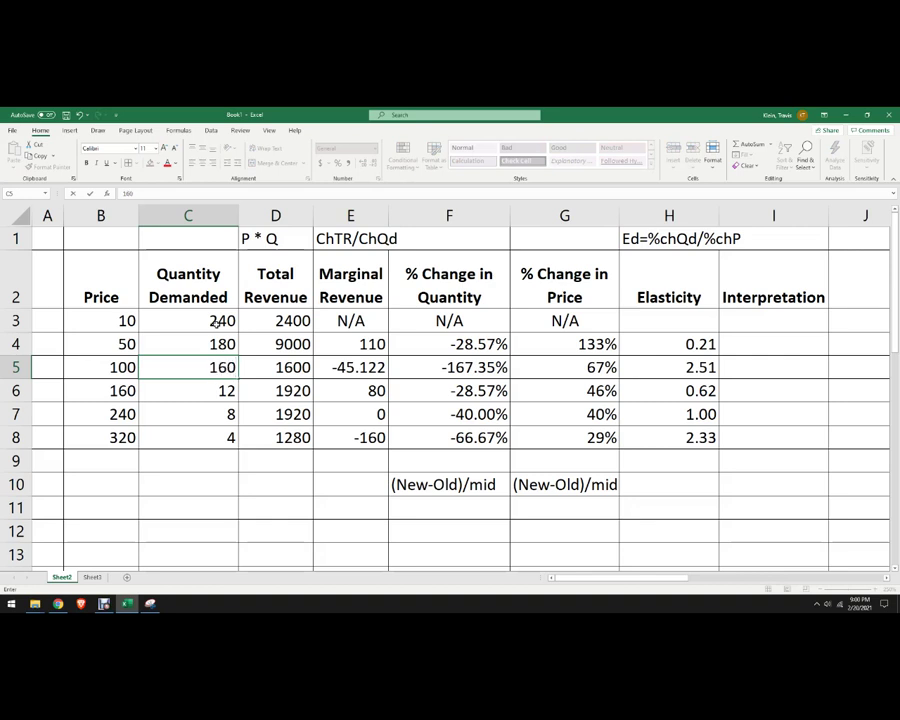
pyautogui.press('BackSpace')
pyautogui.write('5')
pyautogui.press('Return')
pyautogui.write('120')
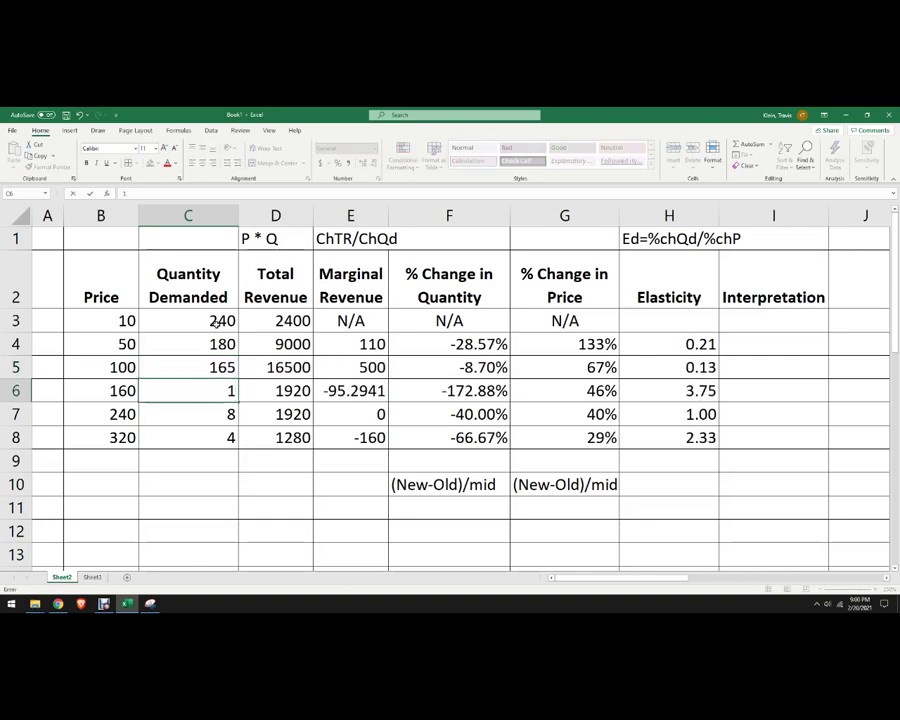
pyautogui.press('Return')
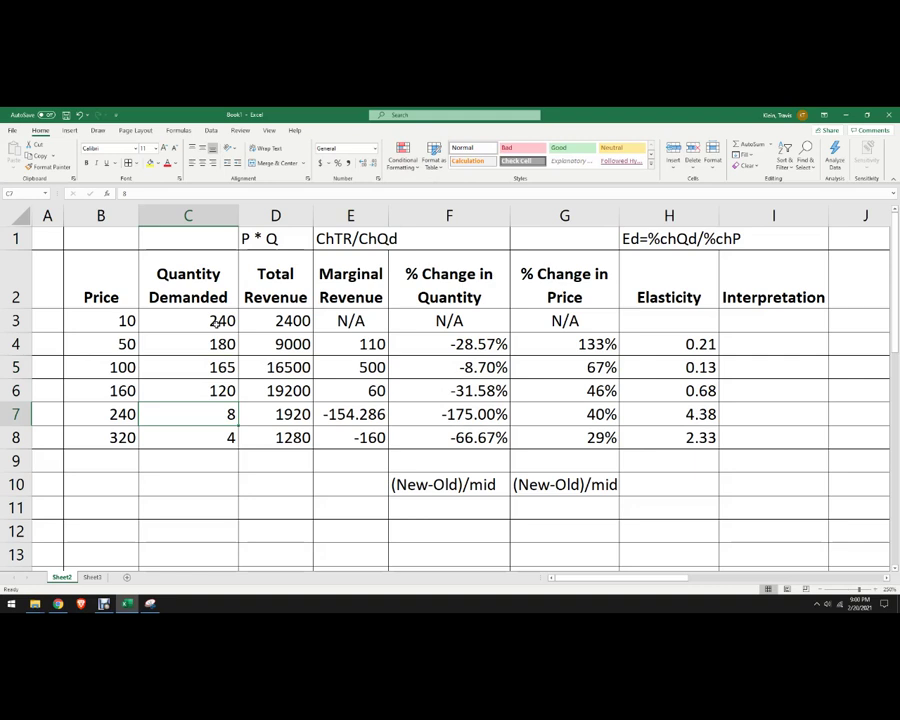
pyautogui.write('100')
pyautogui.press('Return')
pyautogui.write('40')
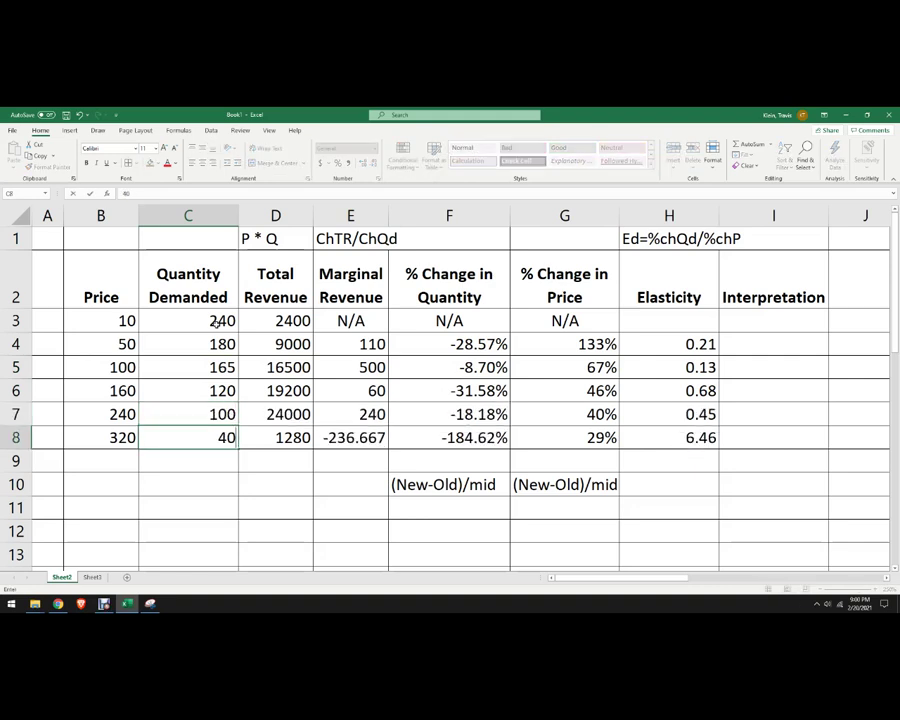
pyautogui.press('Return')
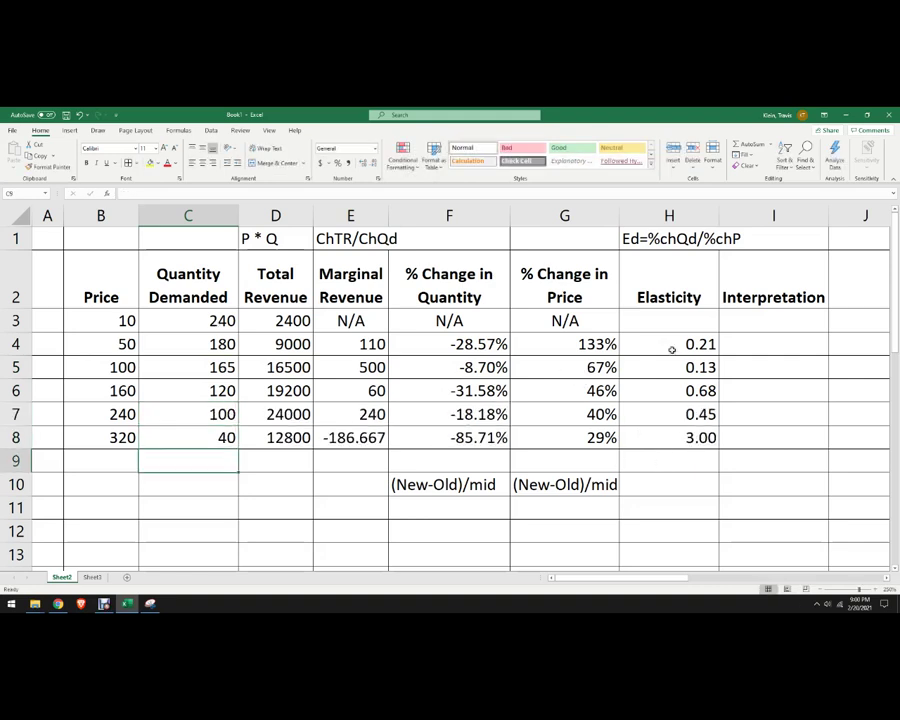